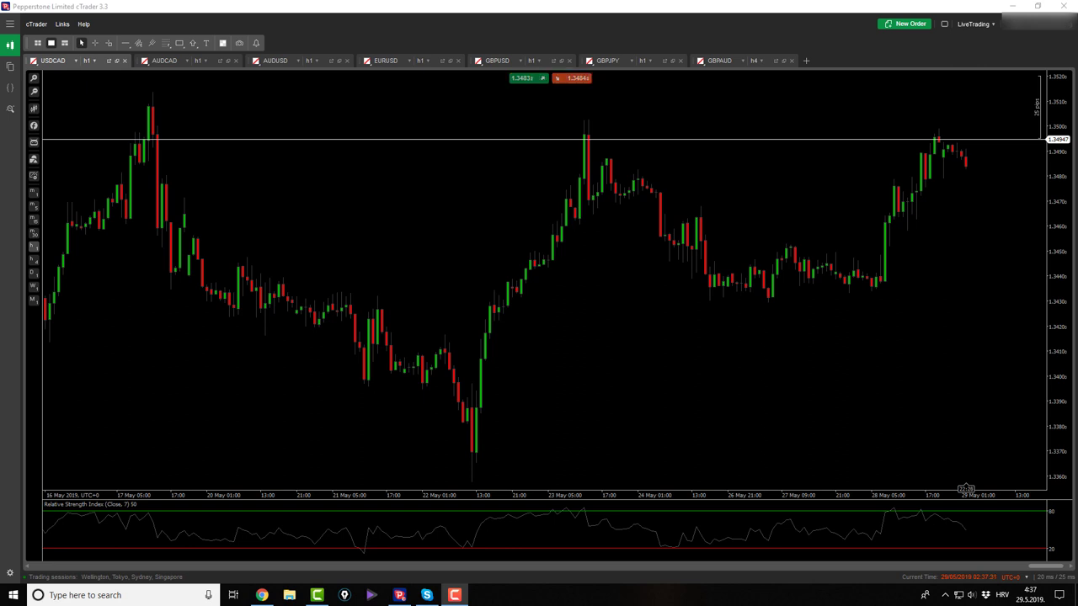
Step: Add the Harmonic Trade Manager v1.1 cBot to the USDCAD chart, apply its parameters and start it
left_click(679, 408)
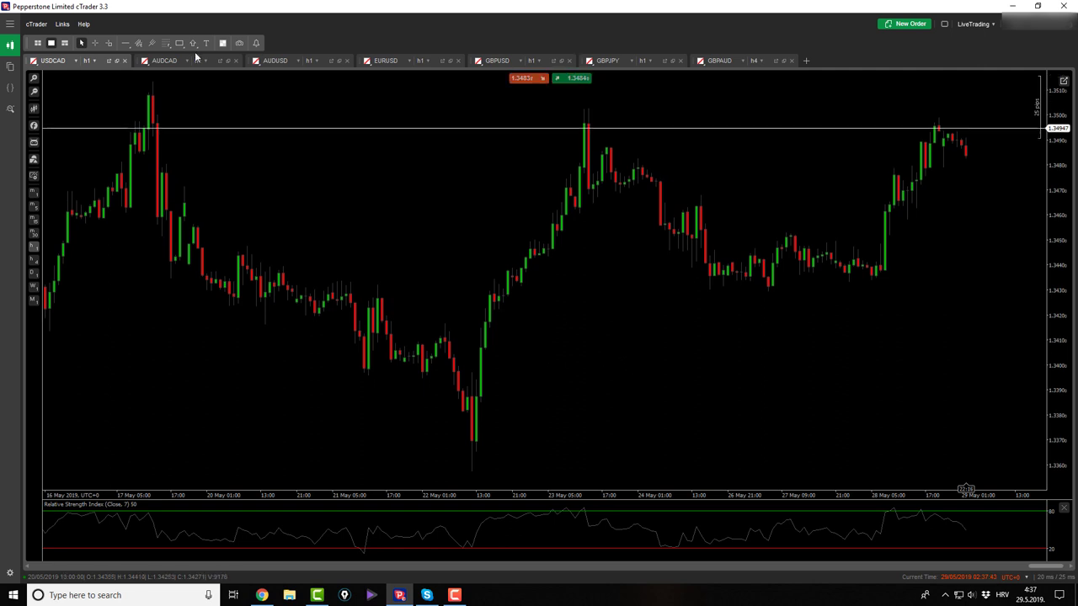
left_click(94, 43)
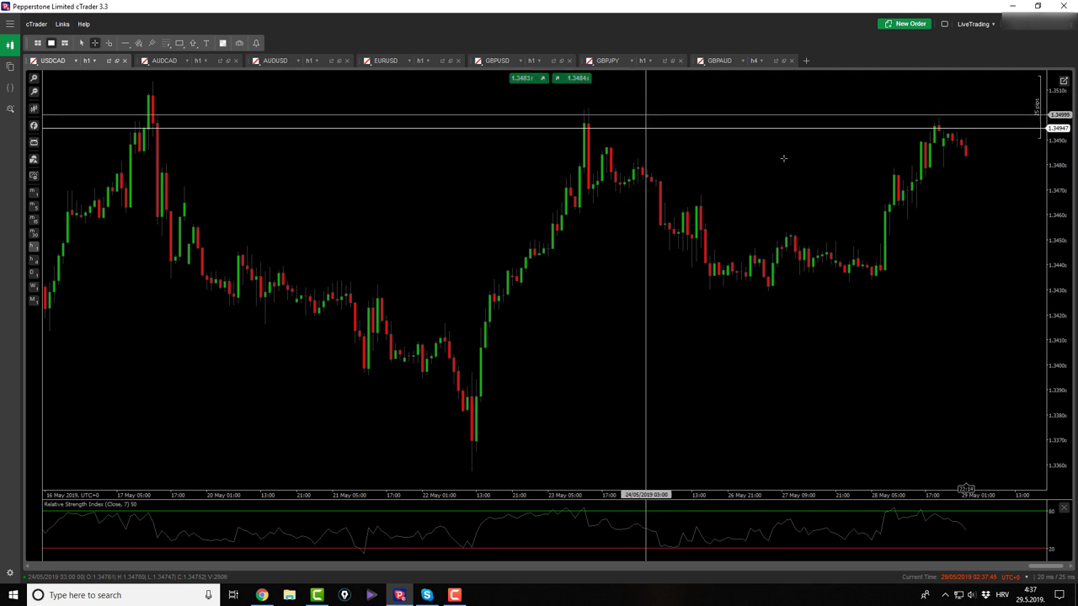
left_click(34, 143)
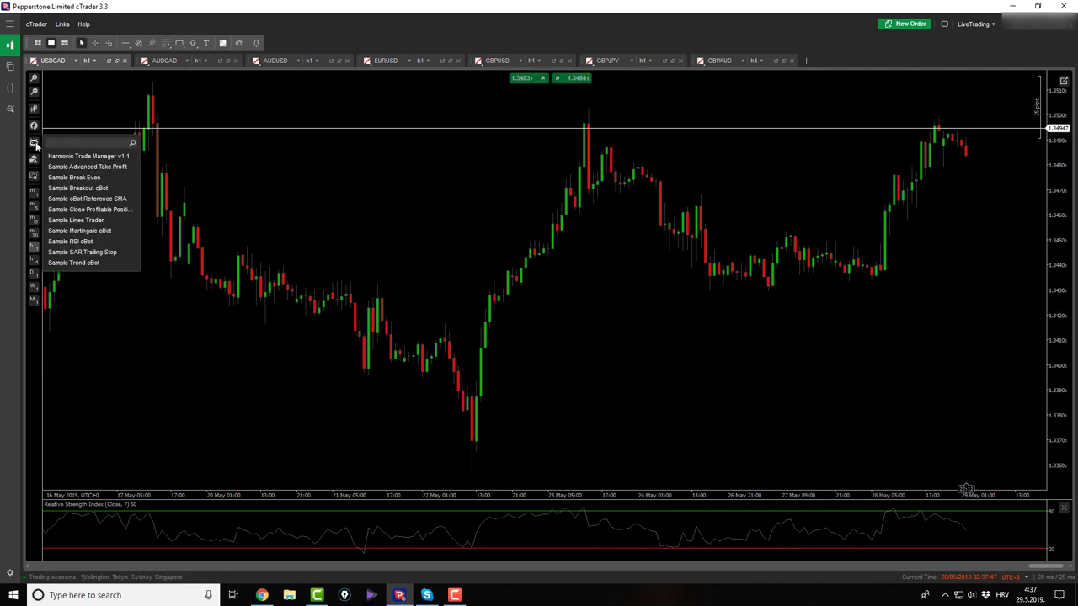
left_click(62, 158)
left_click(504, 391)
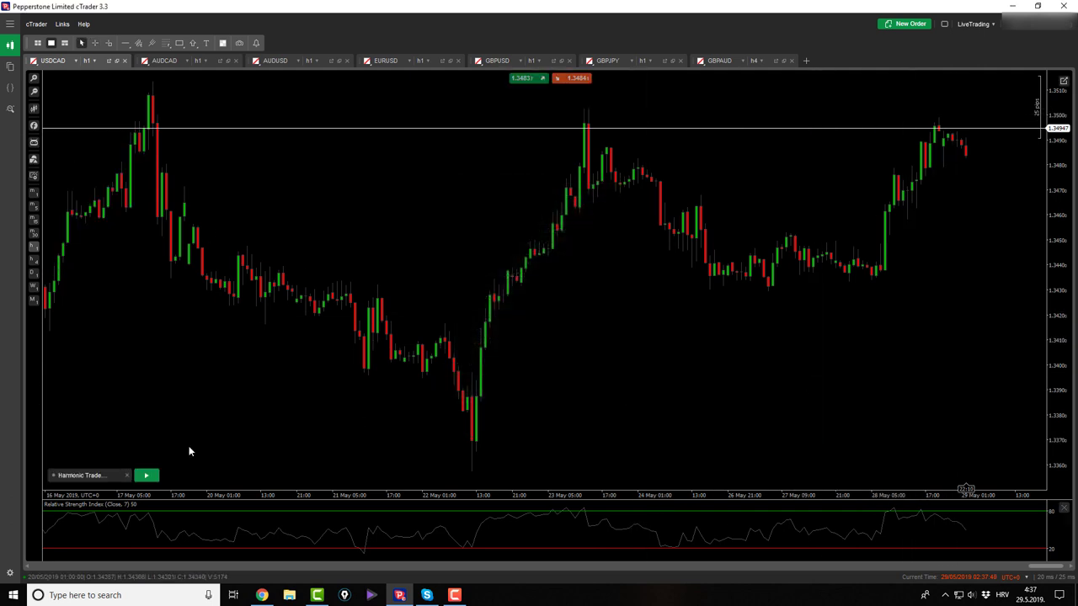
left_click(147, 476)
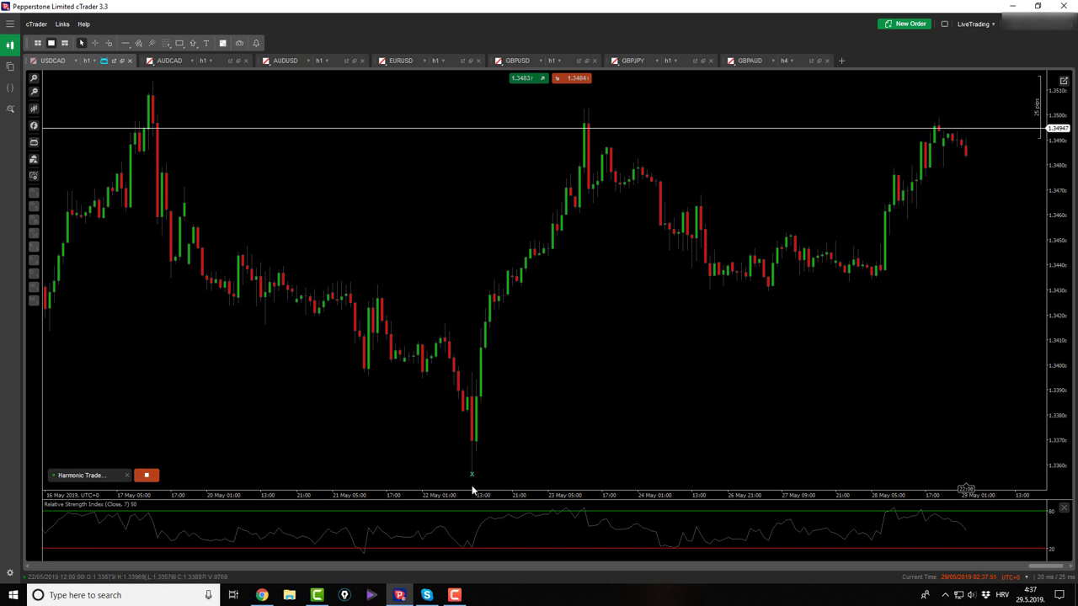
Step: Draw a bullish Bat pattern on USDCAD from the 22 May low through swing points A, B and C, with D at the 88.60% retracement
left_click(585, 101)
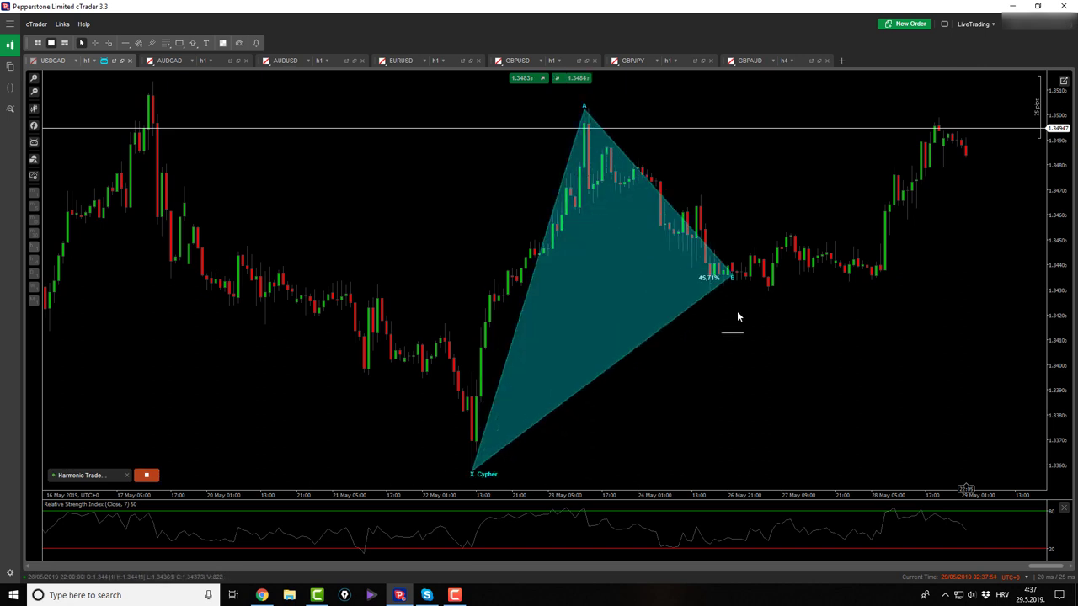
left_click(769, 343)
left_click(939, 99)
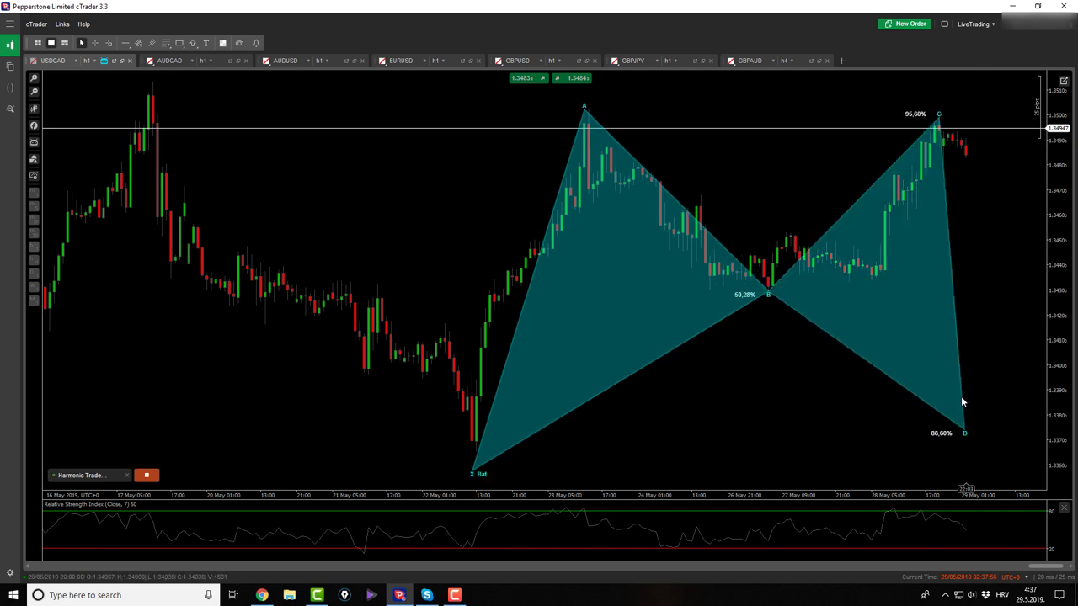
left_click(949, 405)
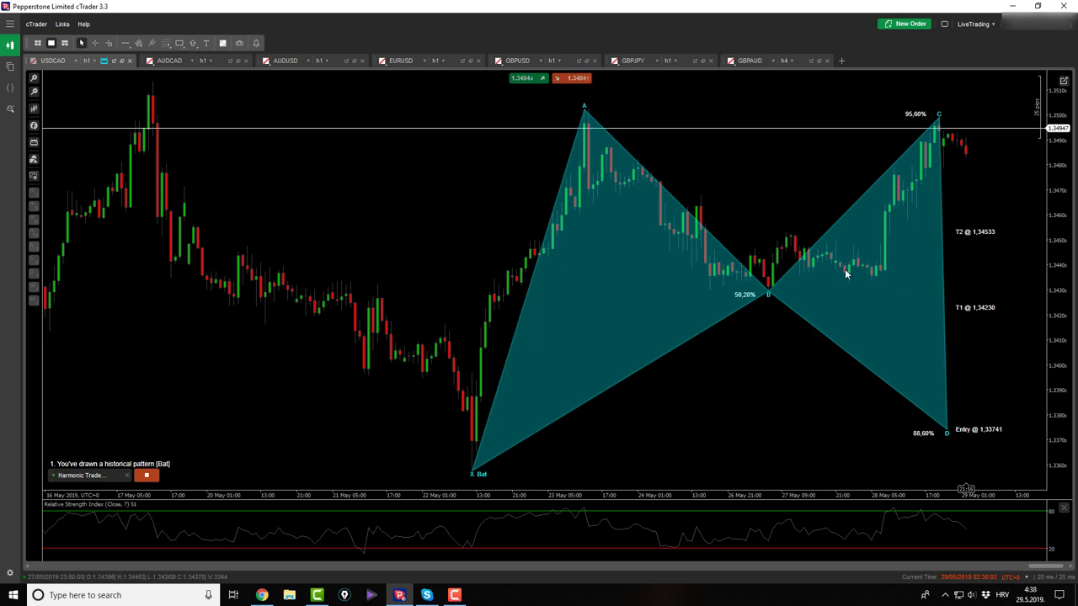
Step: Examine the AUDCAD and AUDUSD hourly charts, checking the recent AUDUSD swing highs and lows with the crosshair
left_click(167, 60)
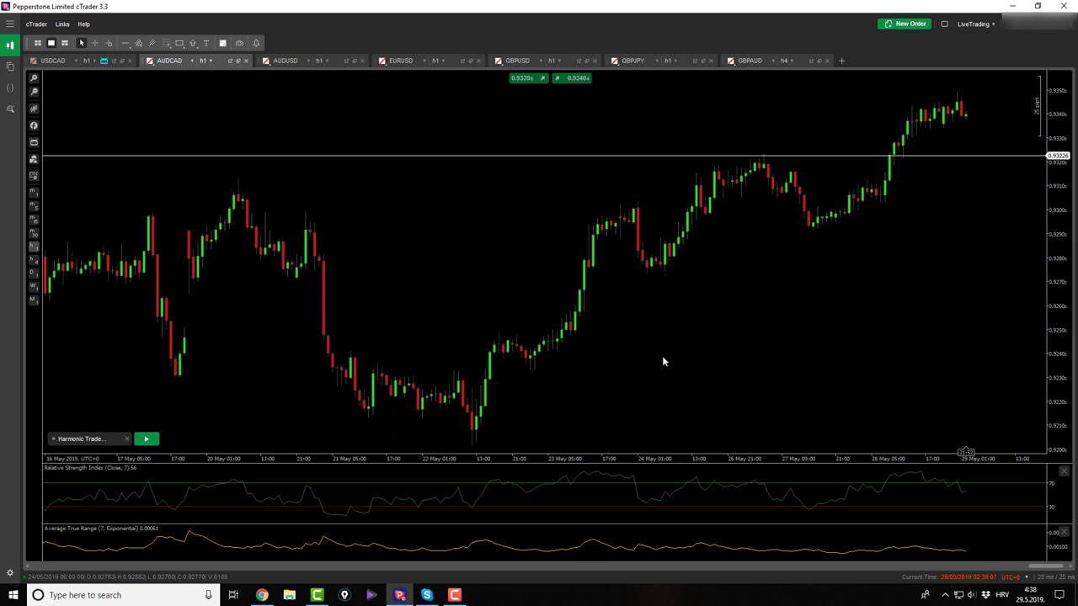
left_click(283, 61)
left_click_drag(678, 269, 696, 191)
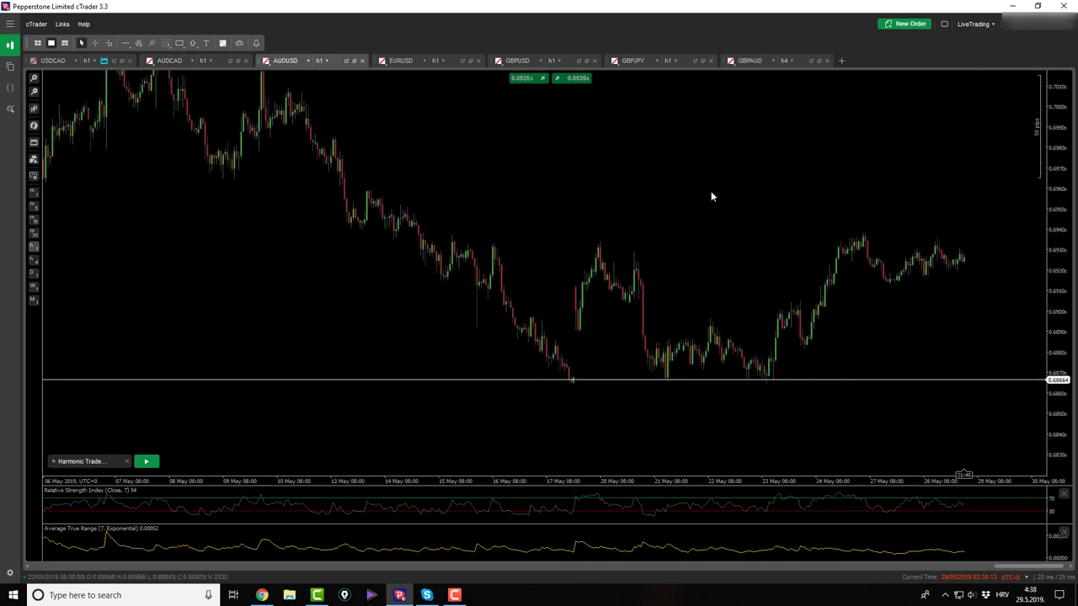
scroll(712, 193, "up", 2)
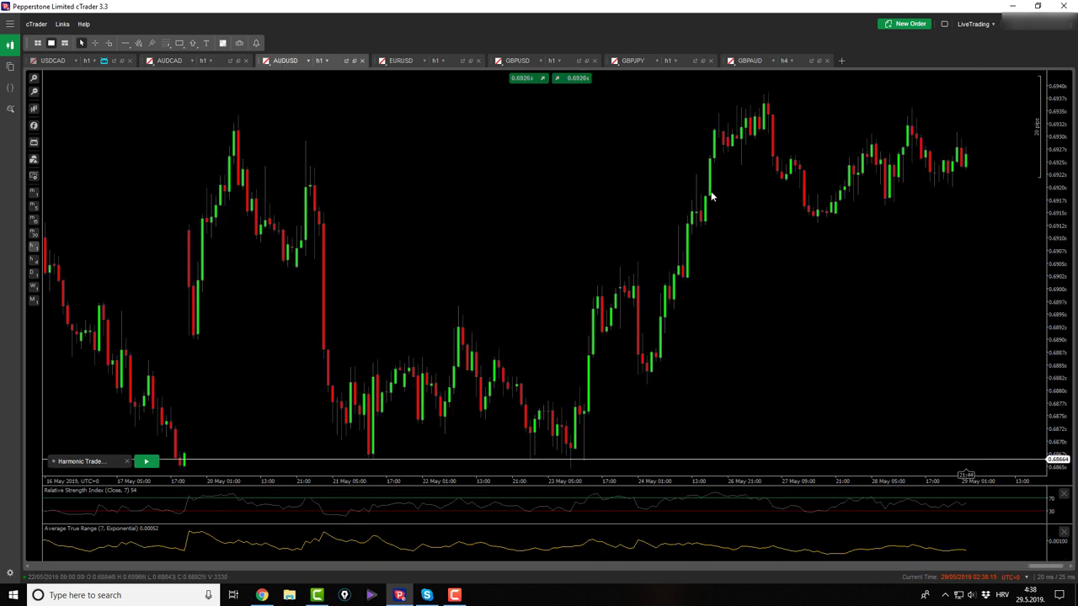
scroll(862, 267, "up", 1)
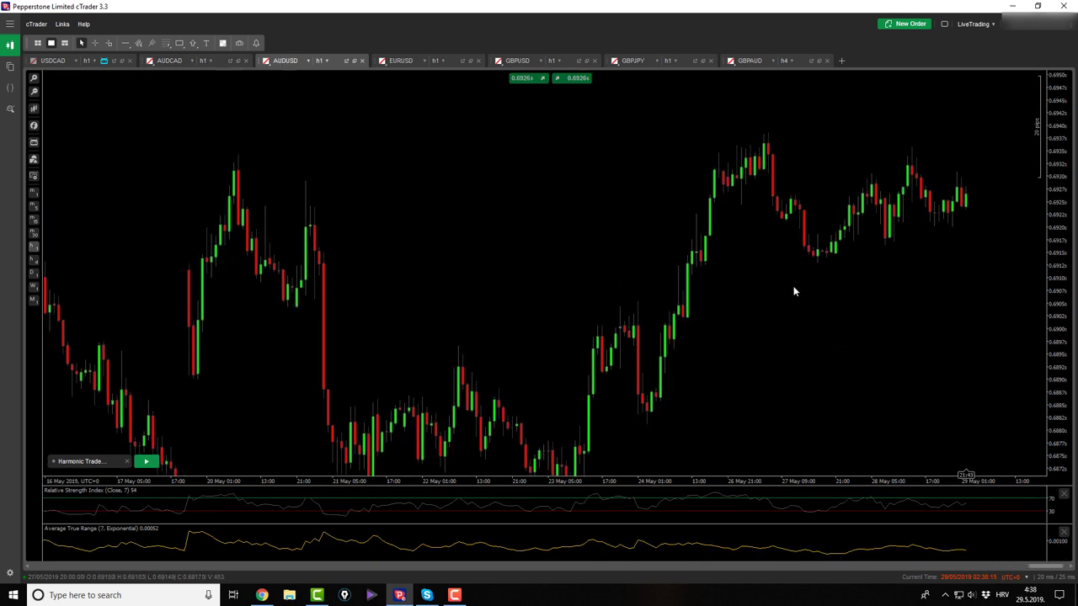
left_click(94, 43)
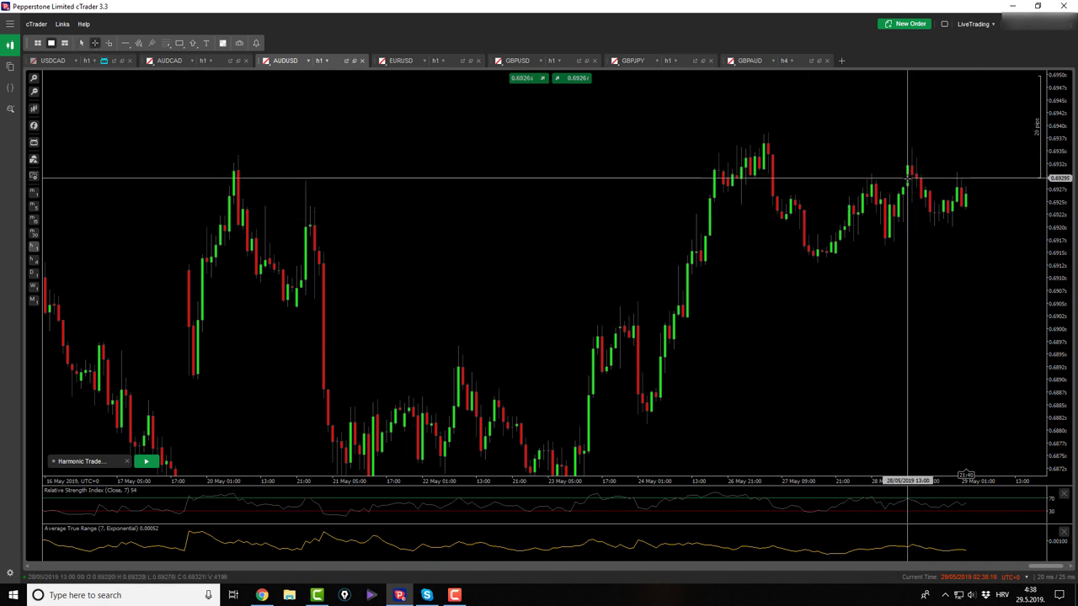
left_click(907, 193)
left_click_drag(763, 301, 730, 354)
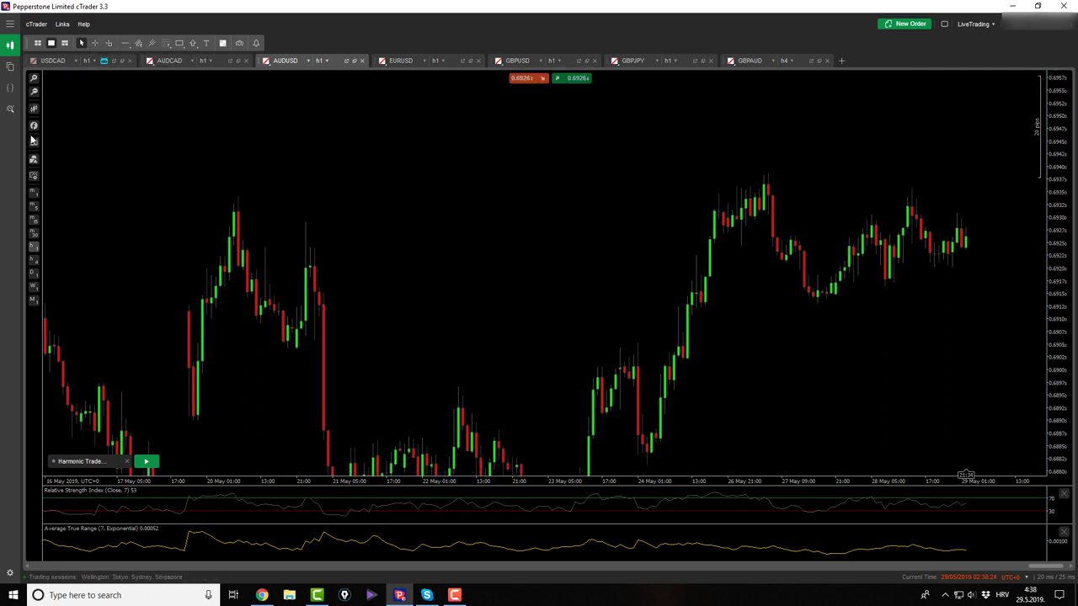
Step: Add and start a Harmonic Trade Manager cBot on AUDUSD and draw a bearish Gartley from the 27 May high to the 28 May high
left_click(497, 392)
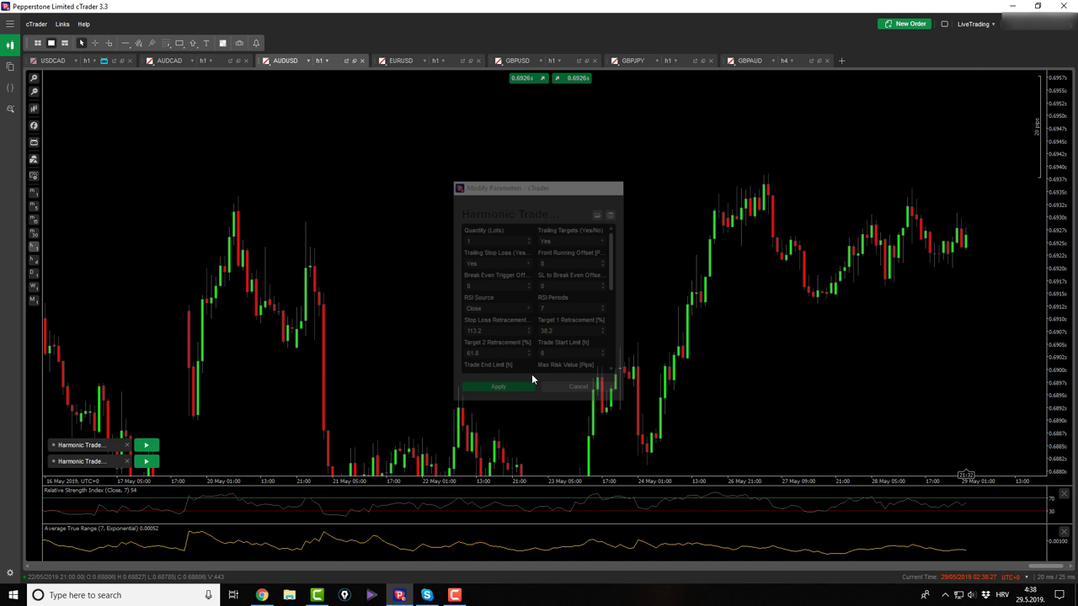
left_click(146, 445)
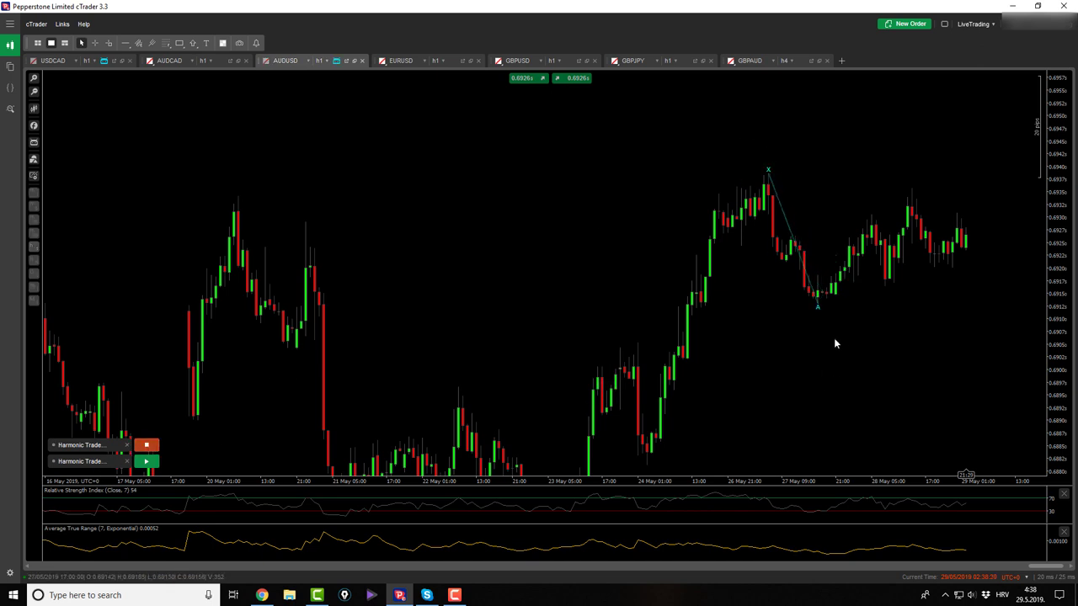
left_click(873, 220)
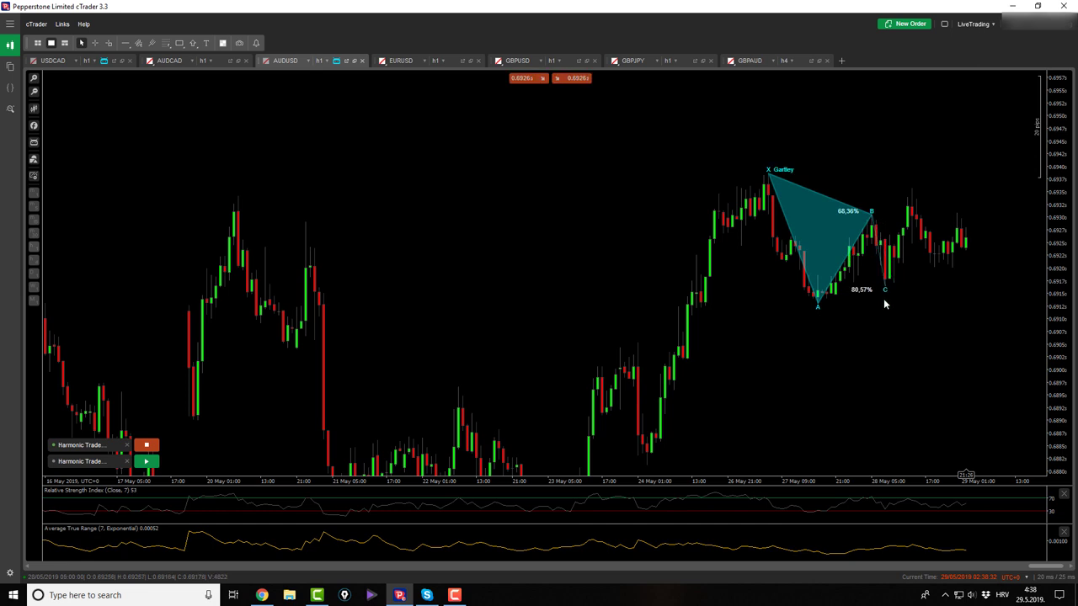
left_click(883, 295)
left_click(910, 197)
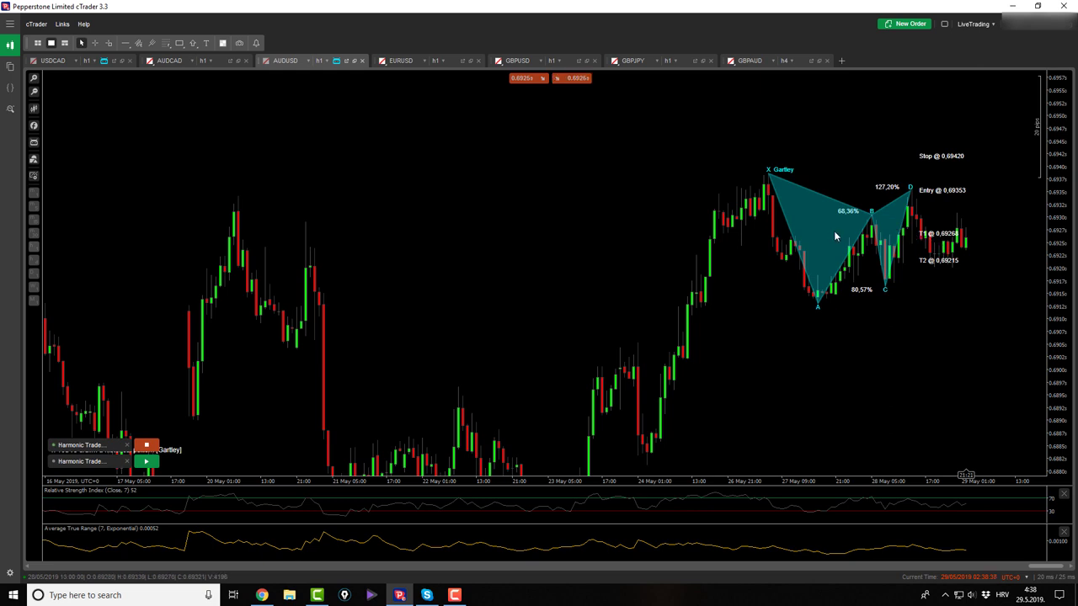
Step: Measure the AUDUSD price moves from the Gartley's point D to T2, to the following swing high and to T1
left_click(96, 43)
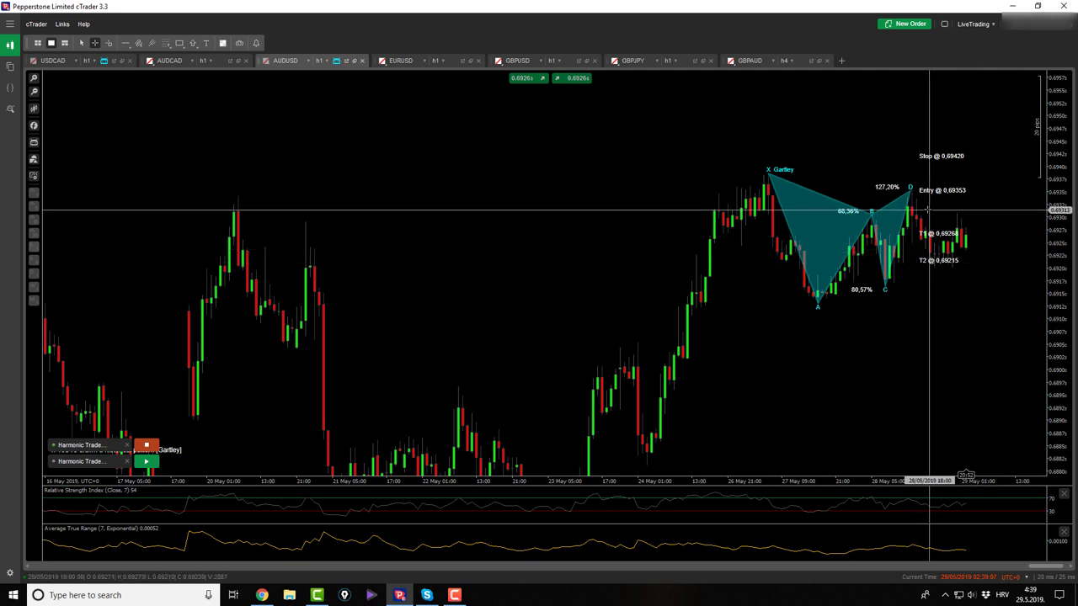
left_click_drag(912, 191, 935, 258)
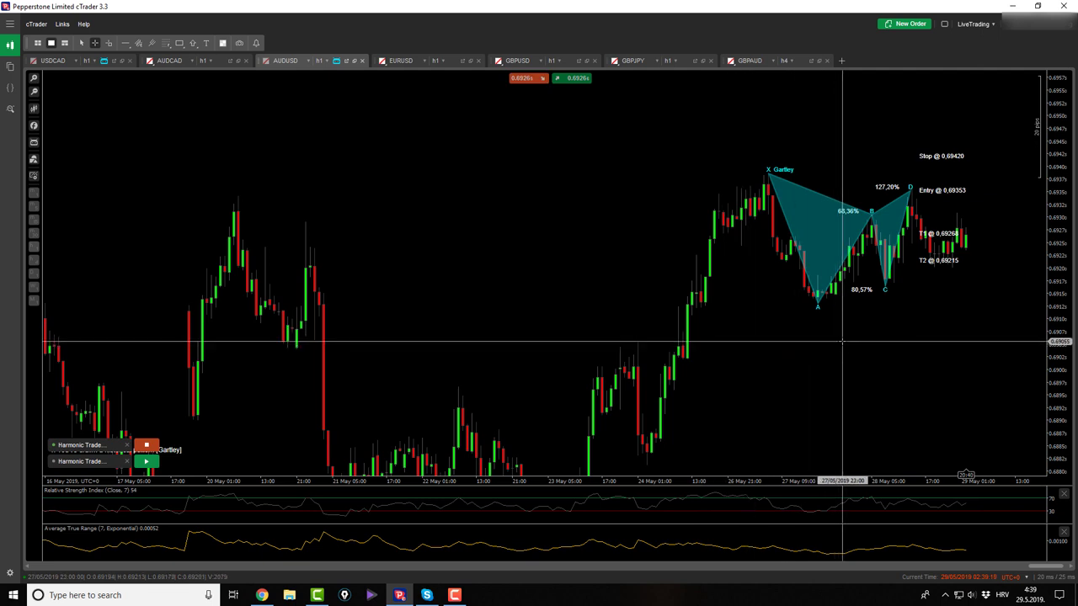
key("Escape")
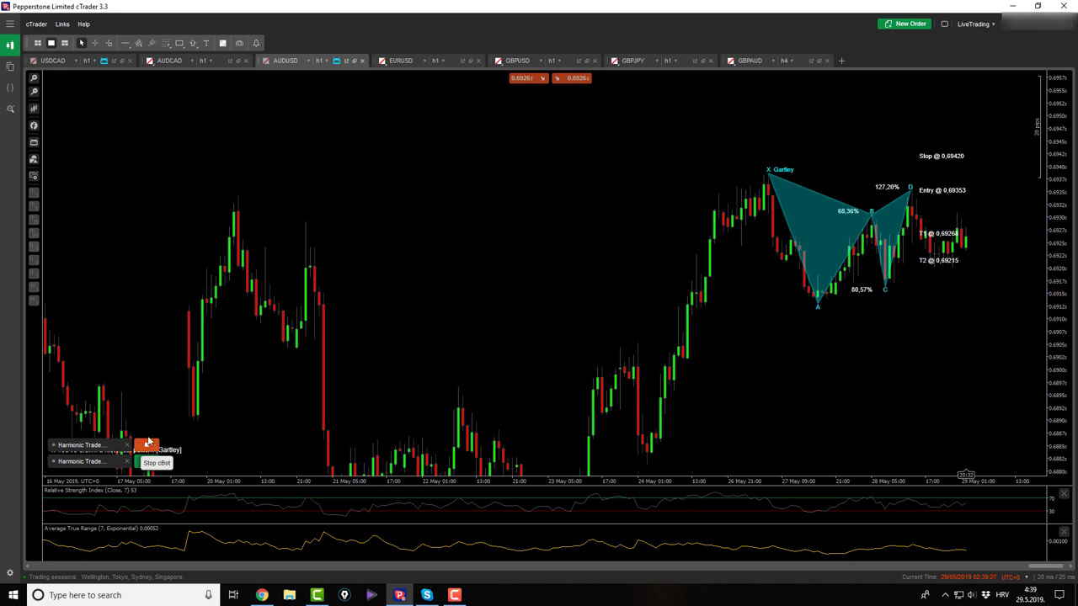
left_click(94, 43)
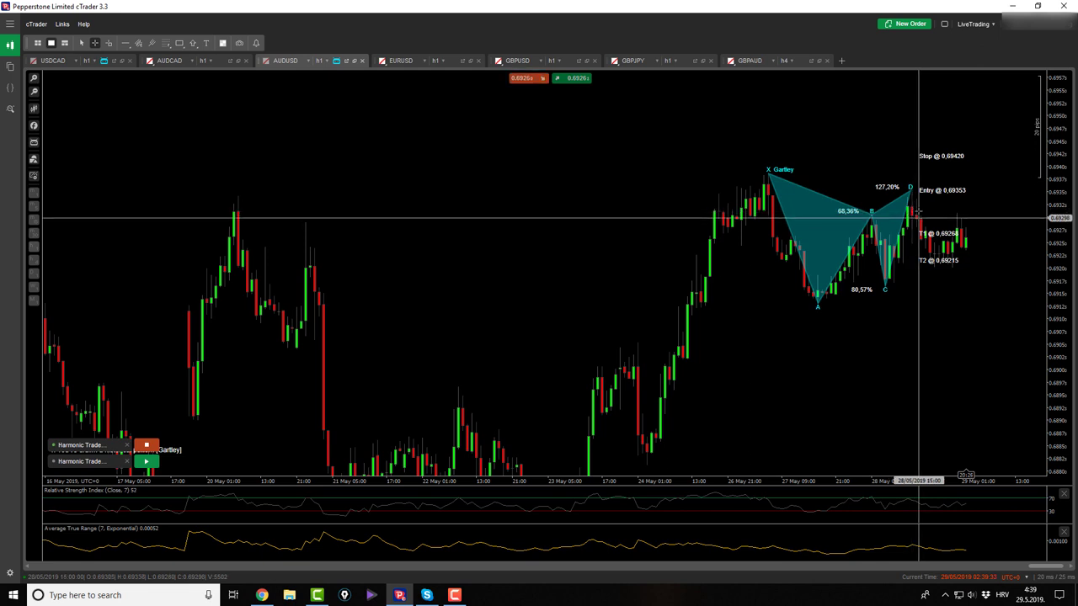
left_click_drag(912, 191, 960, 221)
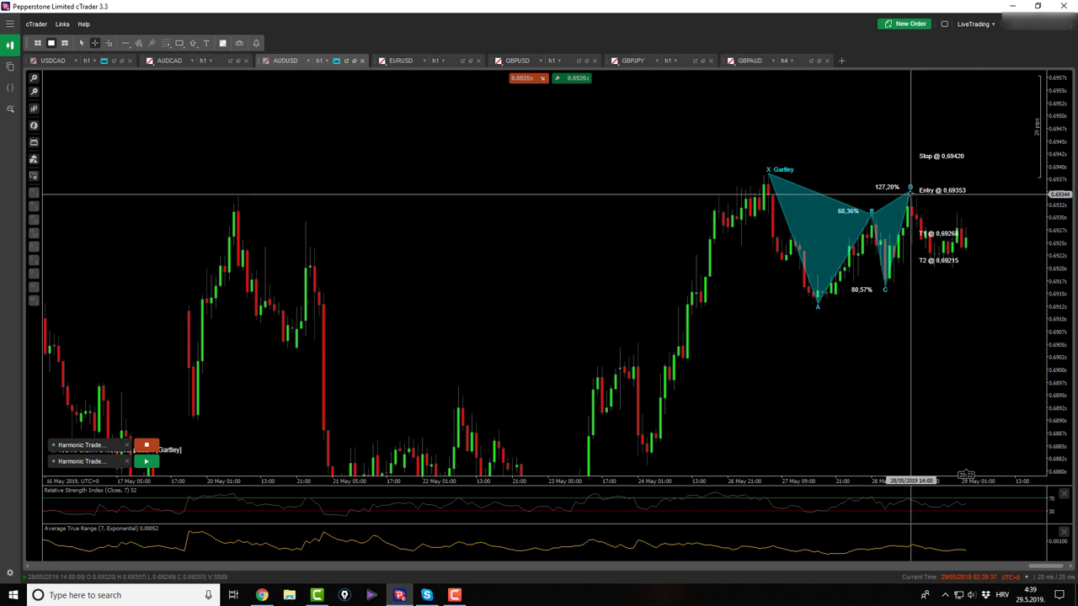
left_click_drag(910, 191, 921, 232)
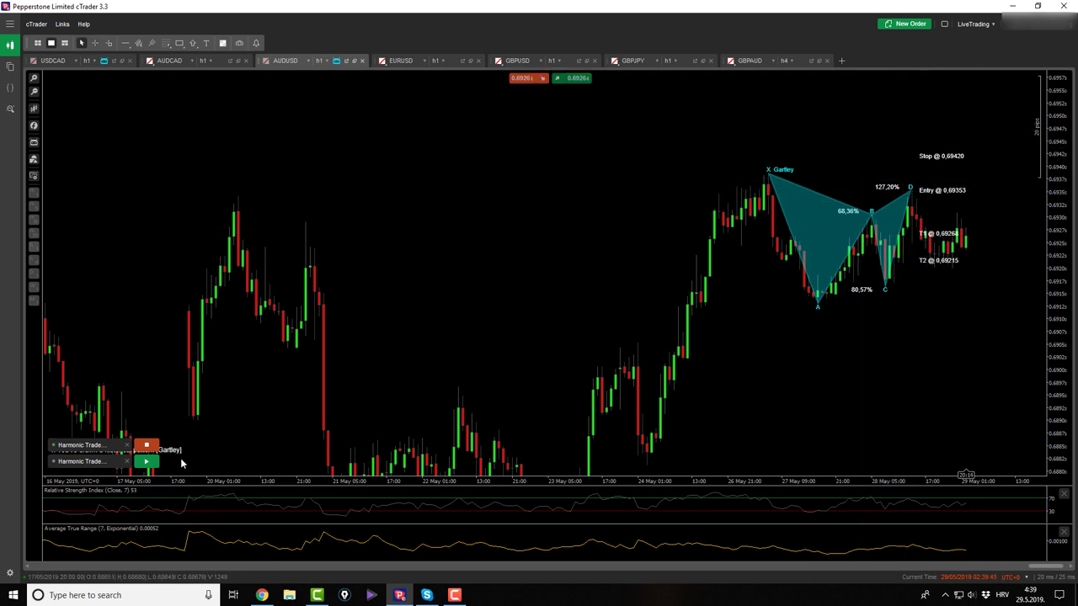
Step: Inspect the EURUSD chart and fine-tune the open short position's stop loss around its entry price
left_click(412, 60)
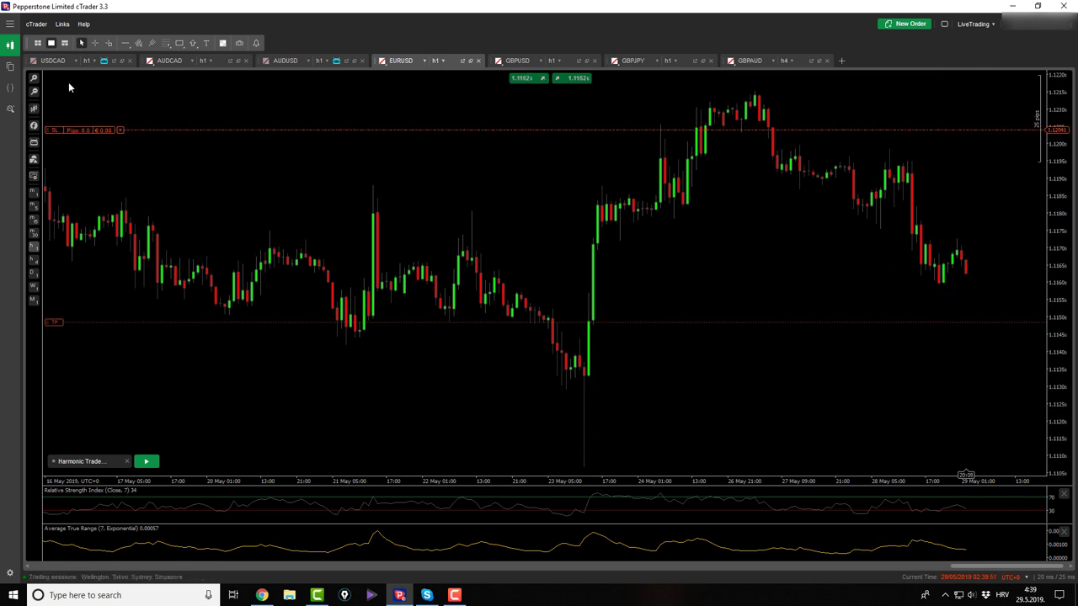
left_click(94, 43)
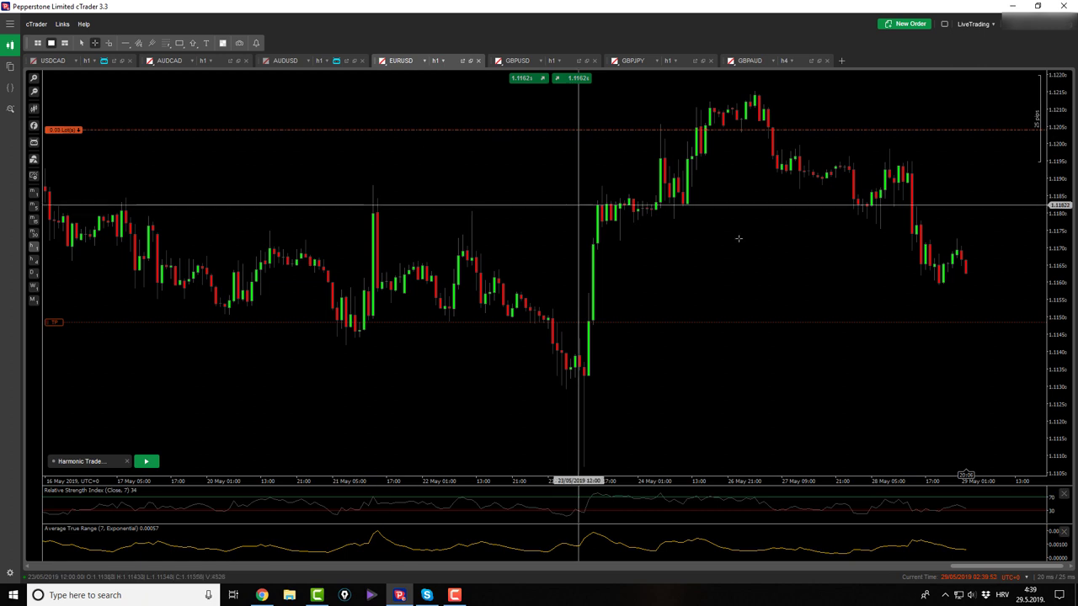
left_click(938, 312)
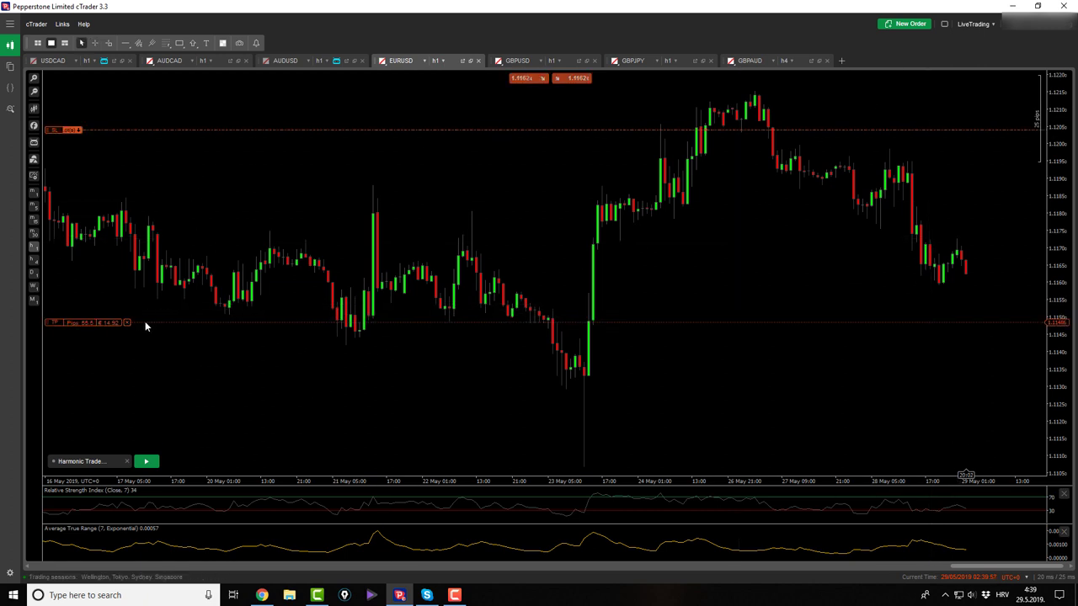
mouse_move(116, 130)
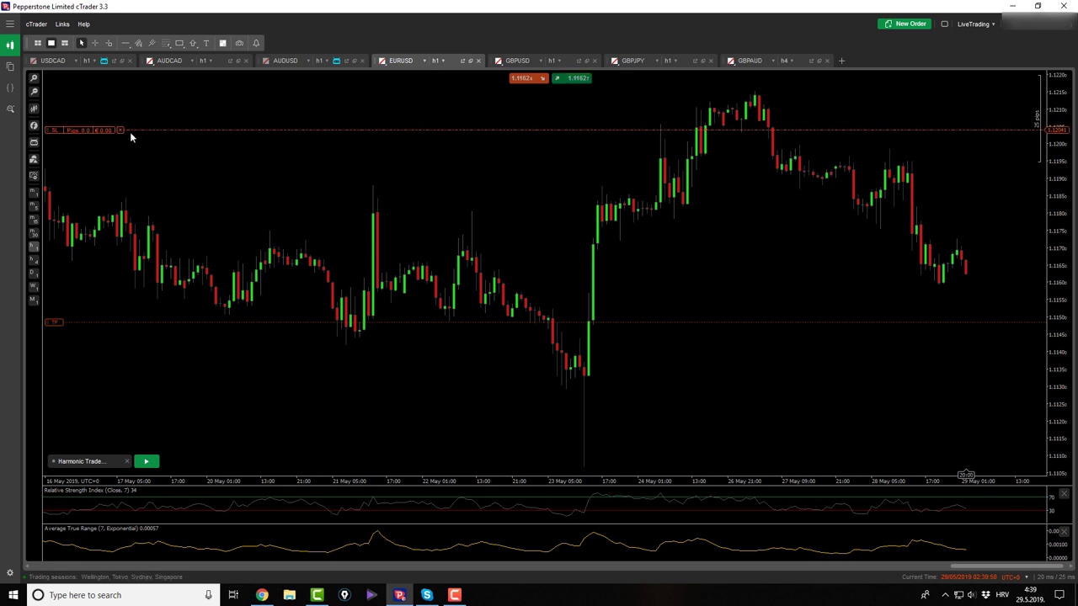
left_click(48, 133)
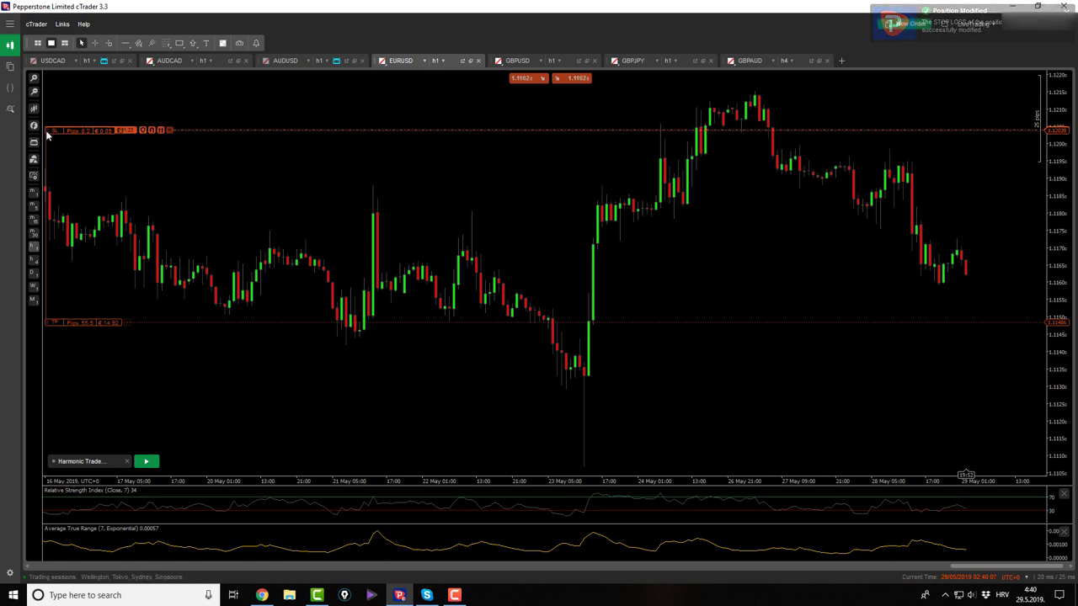
left_click_drag(48, 135, 48, 134)
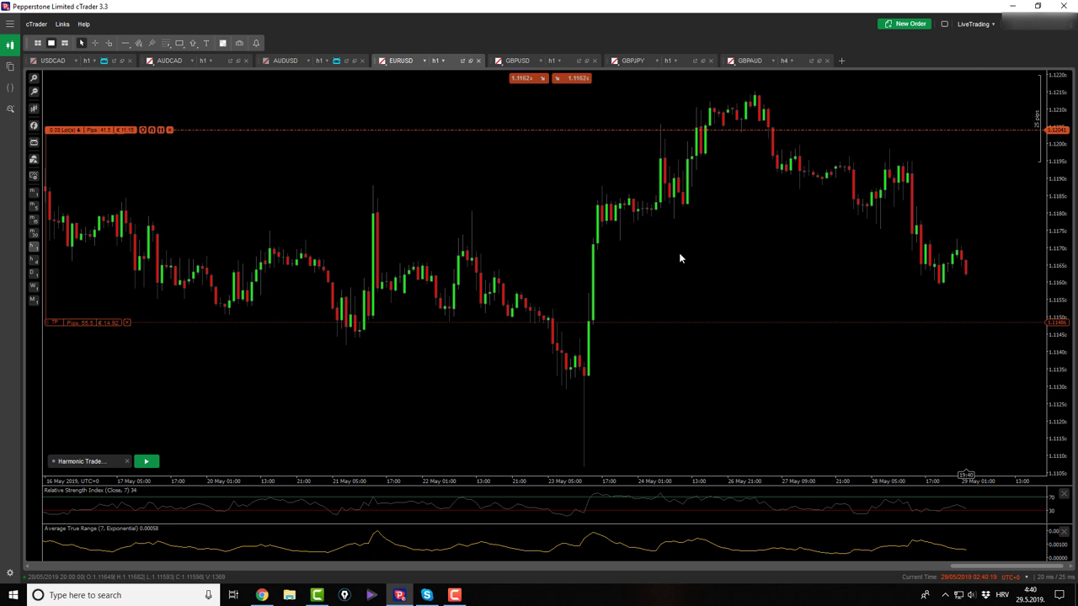
left_click(95, 43)
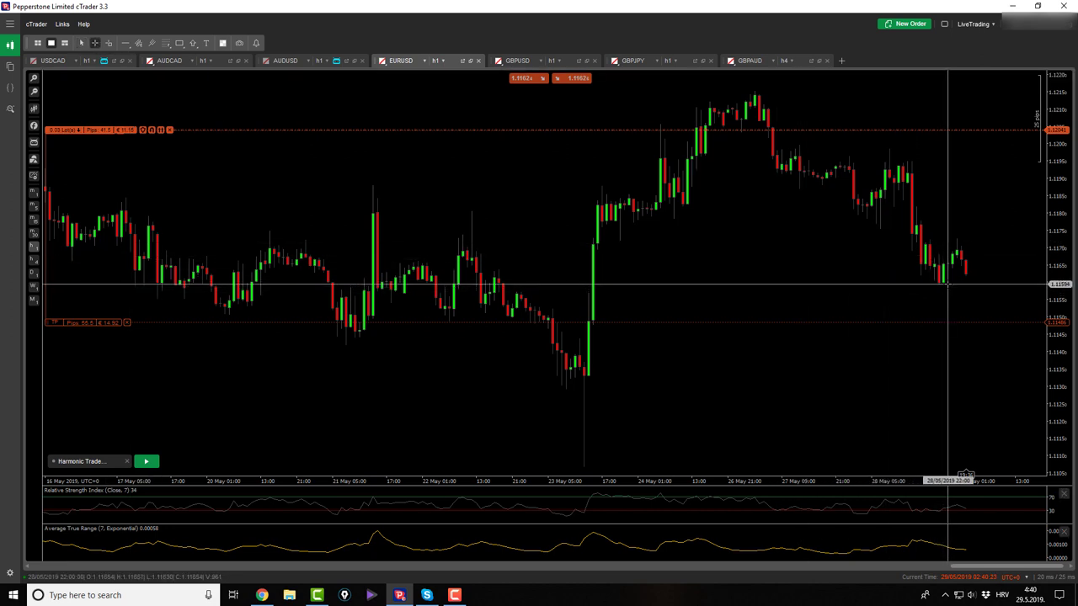
Step: Start the Harmonic Trade Manager on GBPUSD and draw a bullish Bat pattern from the 23 May low, with D at the 88.60% retracement
left_click(516, 62)
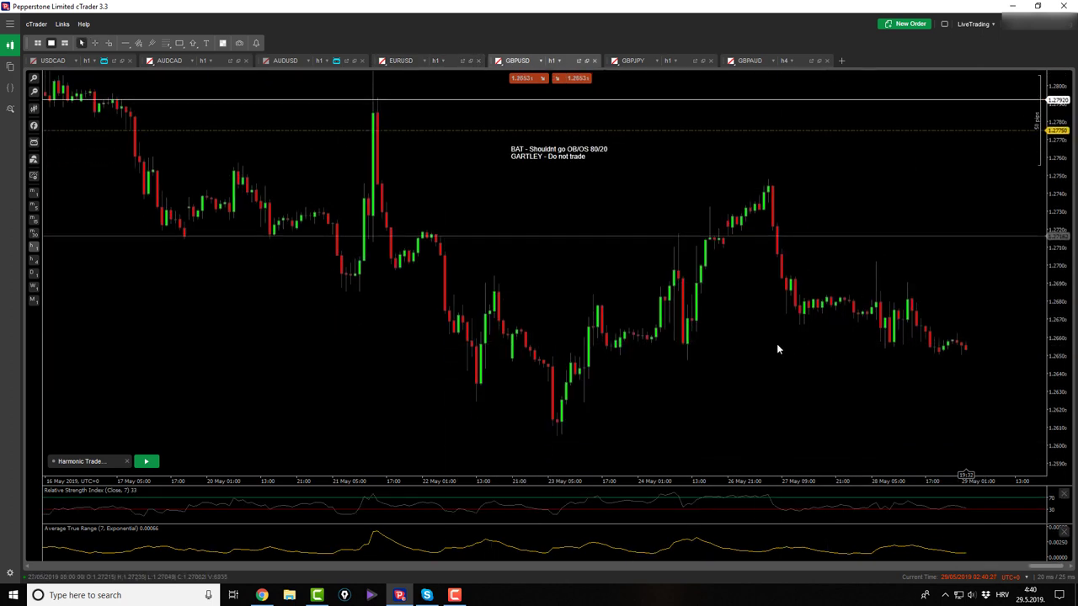
left_click(146, 461)
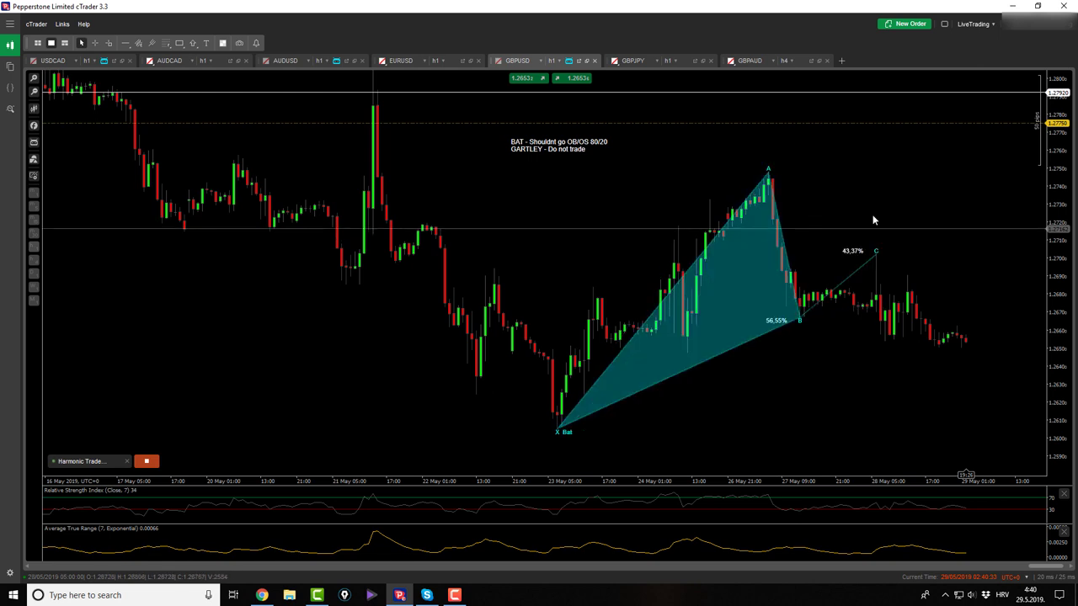
left_click(876, 250)
left_click(947, 401)
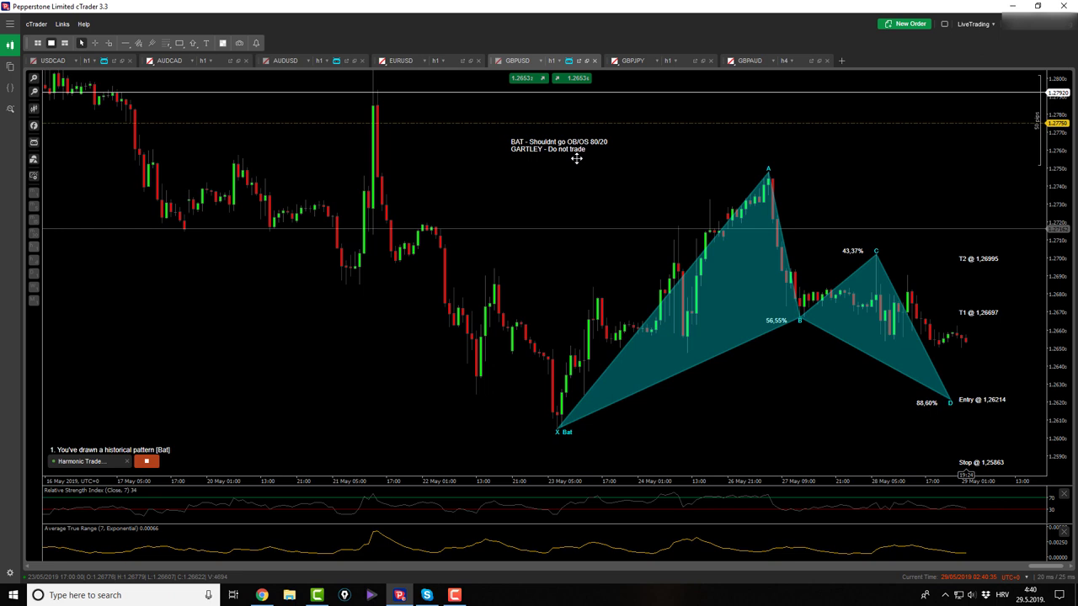
Step: Move the BAT/GARTLEY rules text note on GBPUSD to just below the Bat pattern, beside point D
left_click_drag(576, 157, 845, 378)
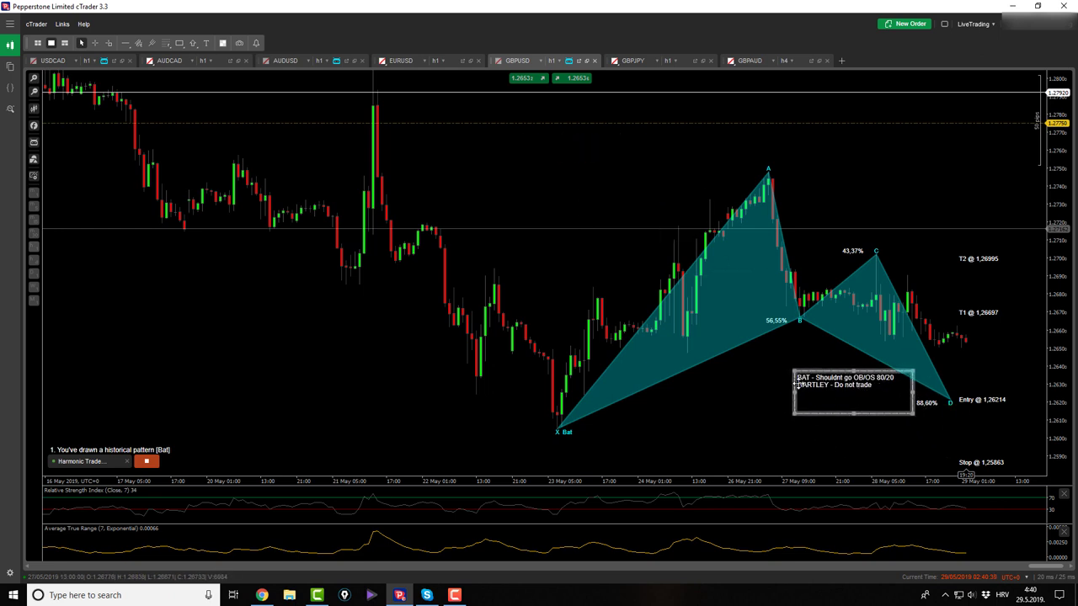
Step: Draw a horizontal line at 138.294 on the GBPJPY hourly chart, just below the current price
left_click(758, 401)
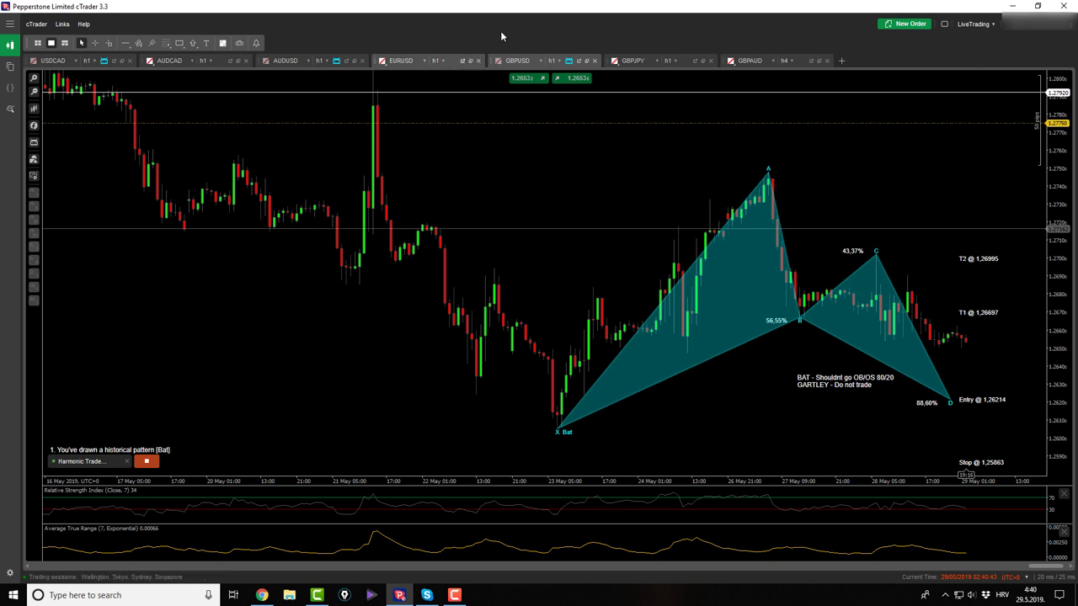
left_click(633, 61)
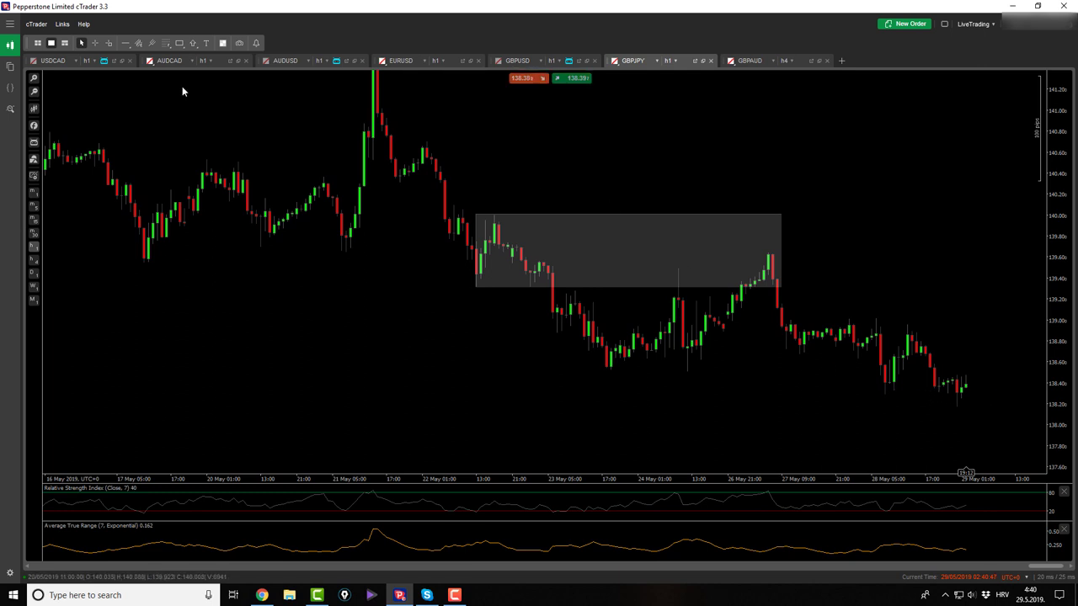
left_click(96, 44)
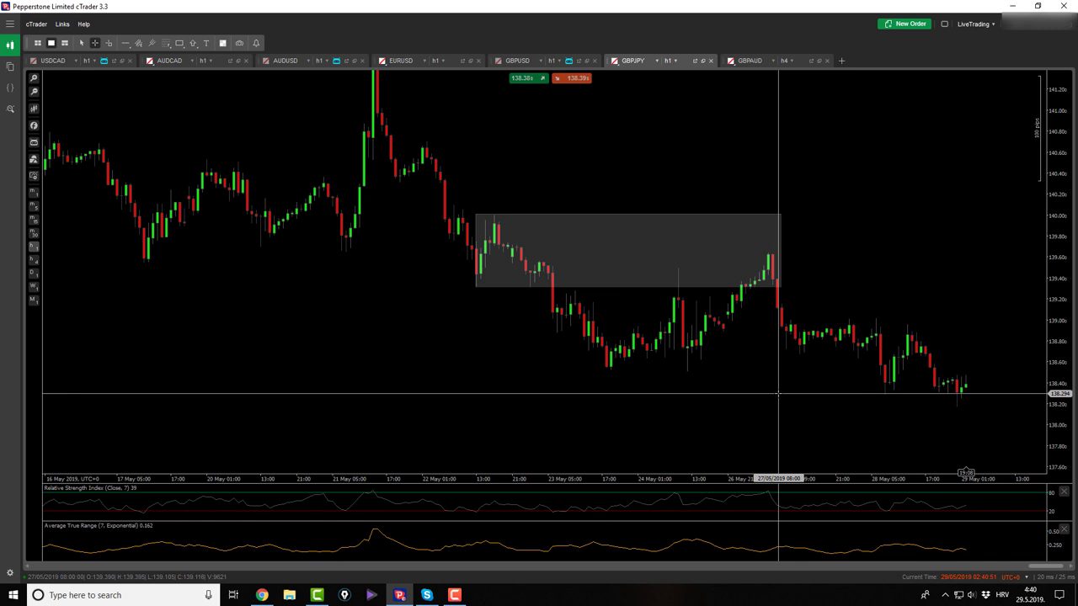
key("Escape")
left_click(124, 43)
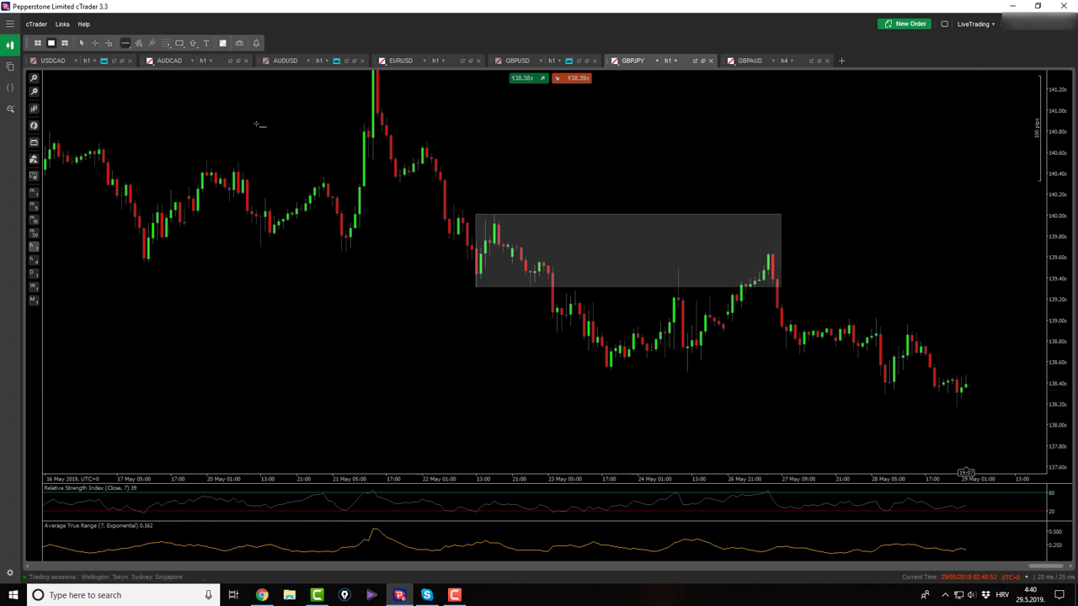
left_click(853, 390)
left_click_drag(853, 390, 852, 394)
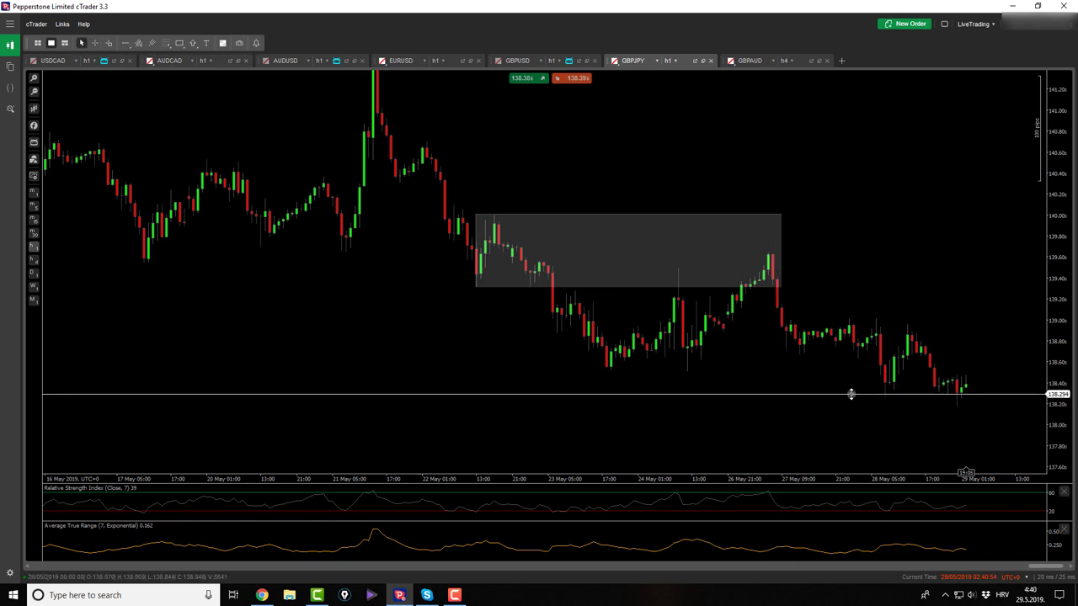
Step: Move the GBPJPY horizontal line down to 135.940 on the daily timeframe, at the base of the early January low candle
left_click(34, 263)
left_click(34, 274)
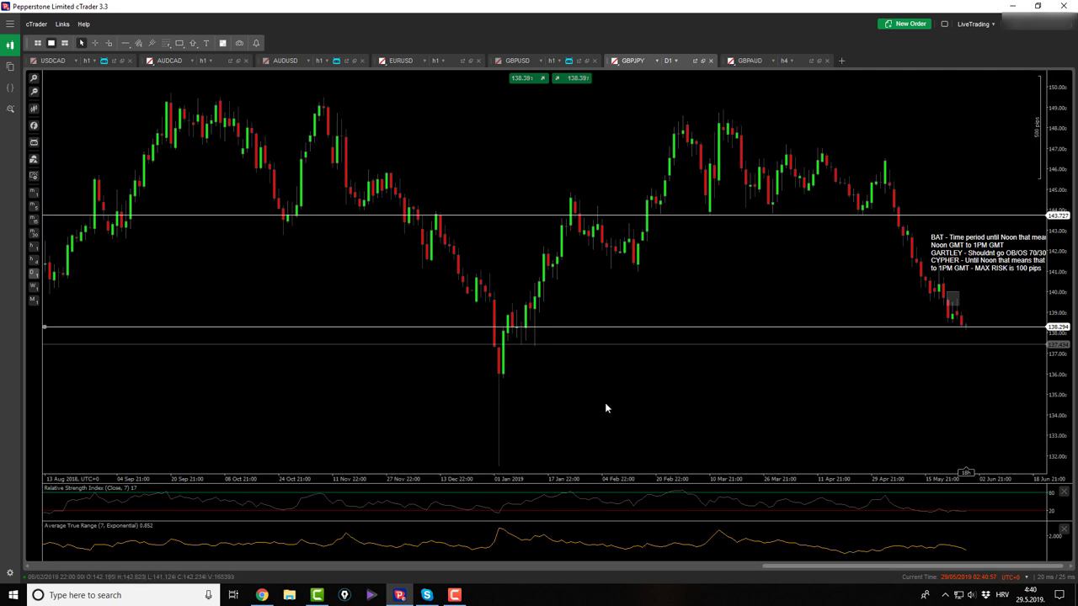
left_click(570, 327)
left_click_drag(569, 328, 572, 375)
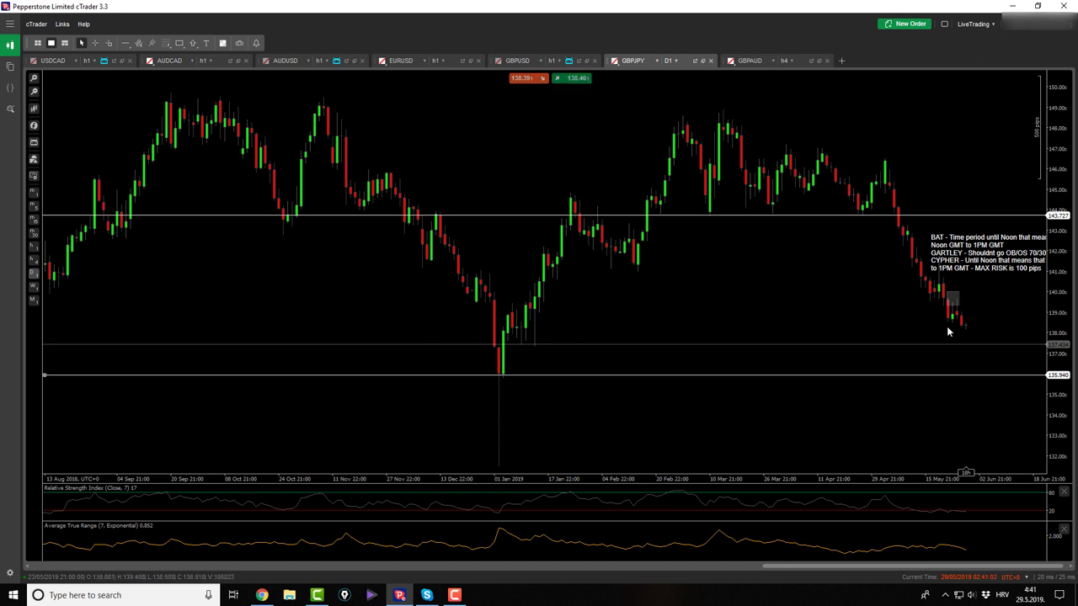
Step: Examine GBPJPY price action on the h4 and h1 timeframes, glance at GBPAUD on h4, and open the AUDUSD chart
left_click(35, 252)
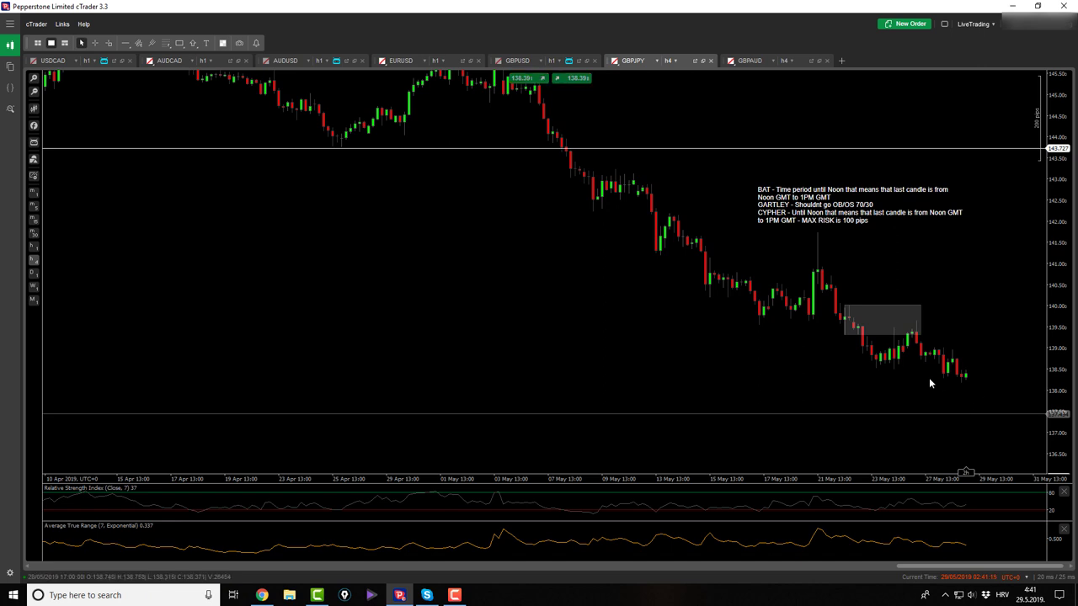
left_click(745, 62)
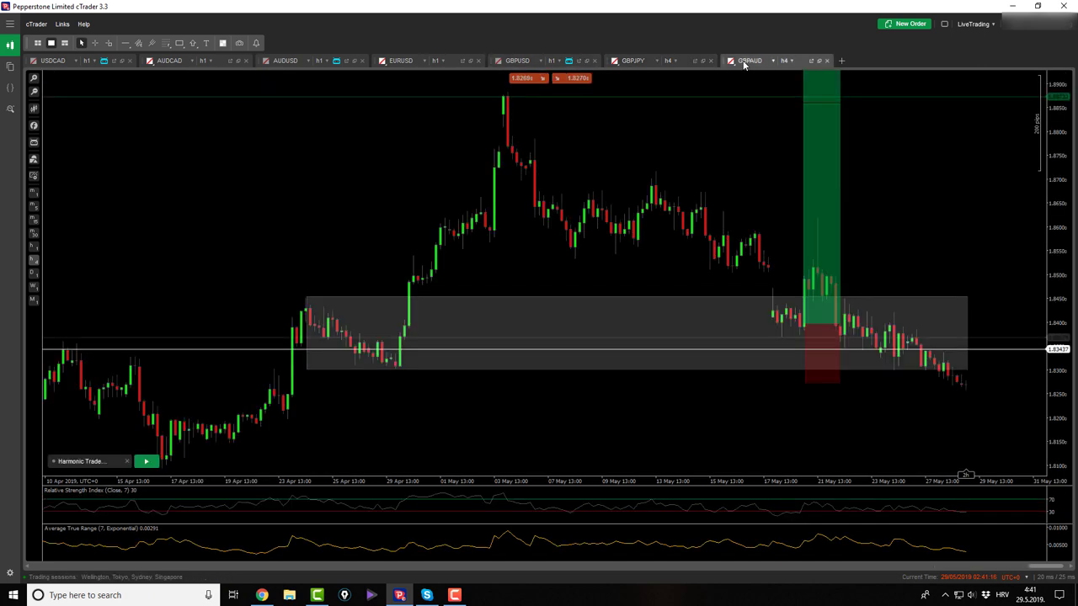
left_click(631, 60)
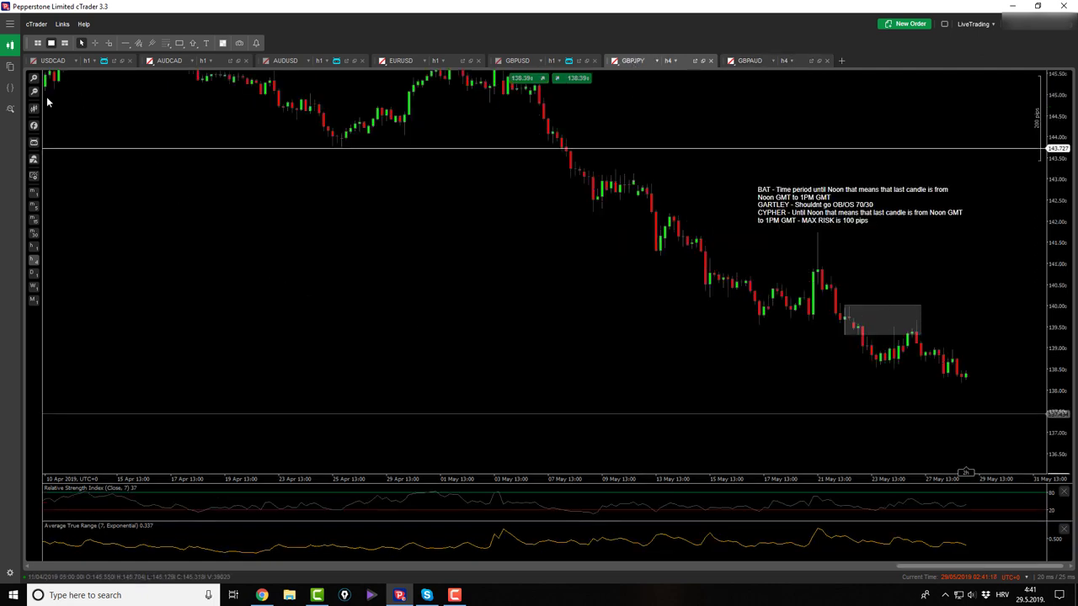
scroll(47, 99, "up", 4)
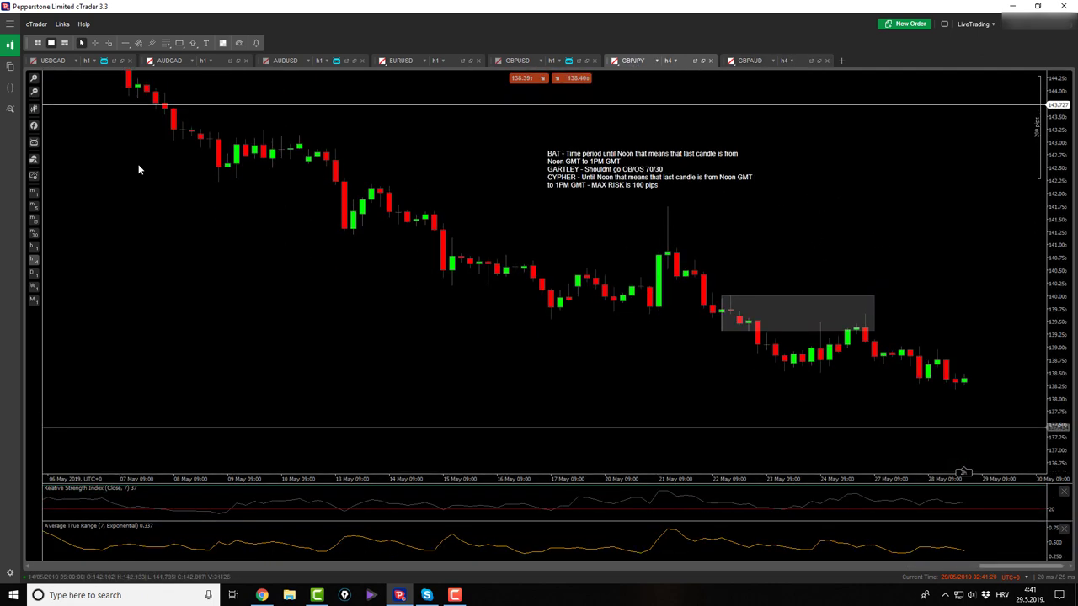
left_click(34, 246)
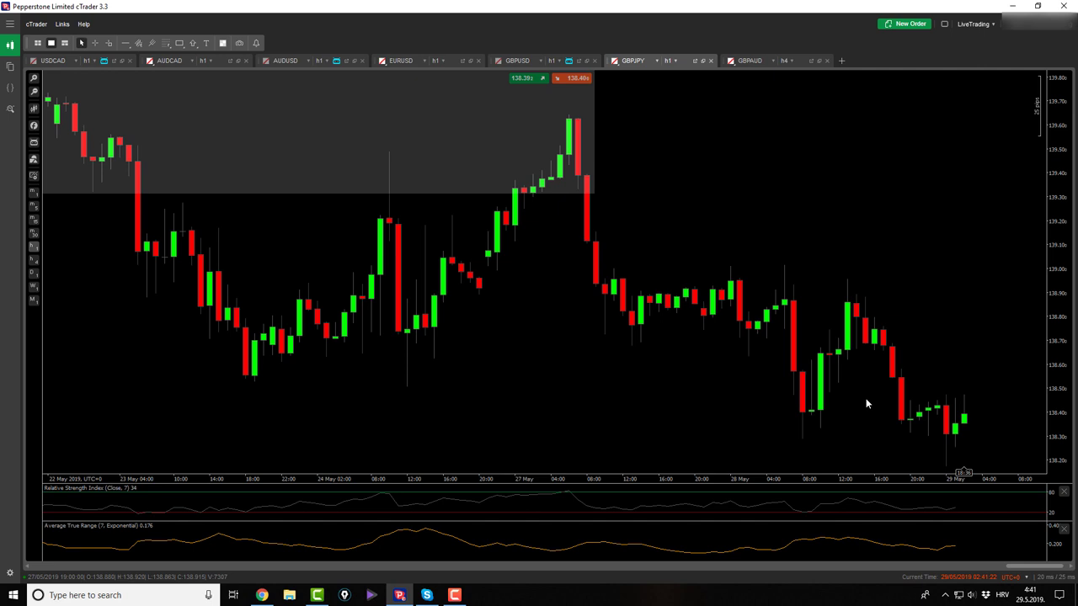
left_click_drag(868, 404, 833, 203)
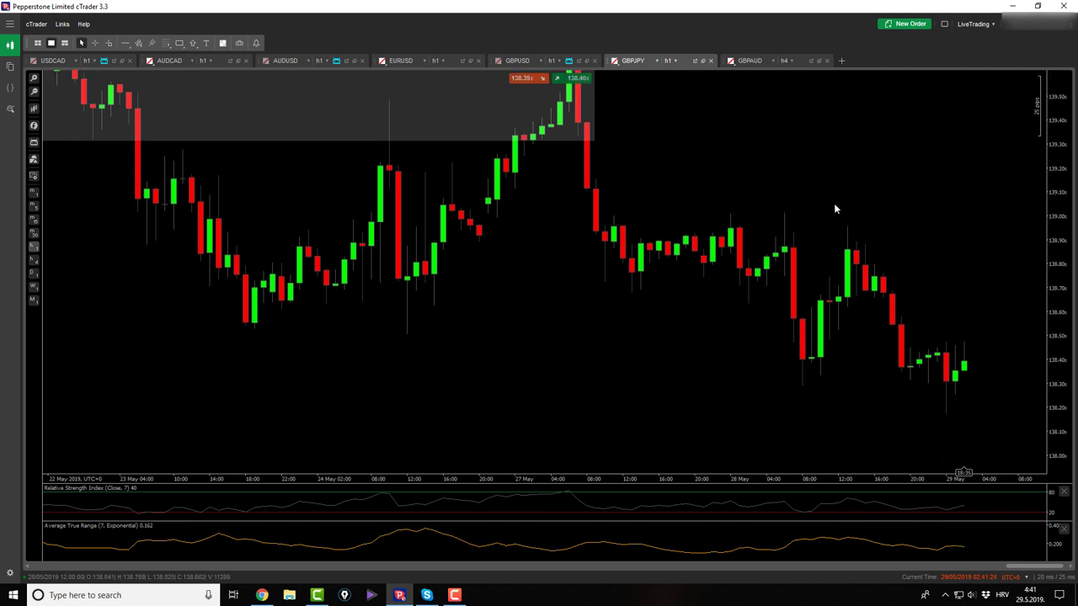
scroll(835, 206, "down", 2)
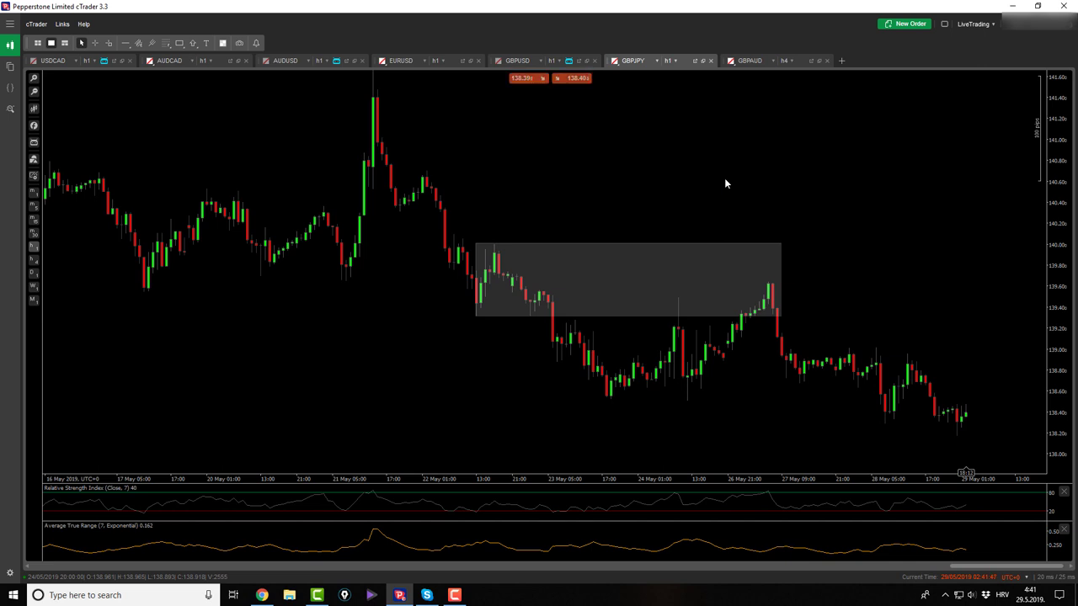
left_click(303, 63)
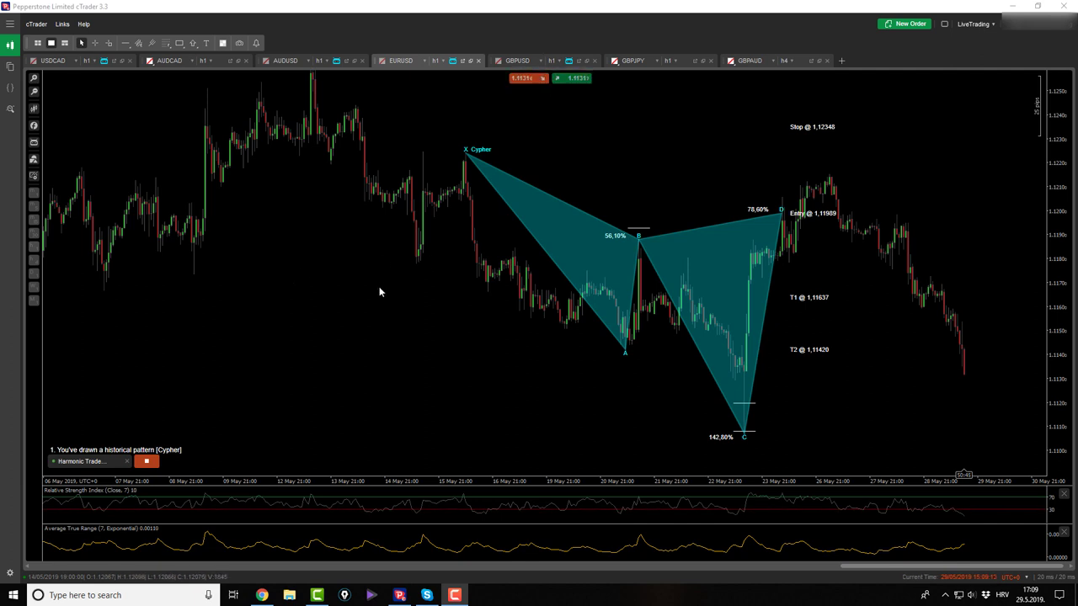
Step: Draw a Fibonacci retracement on EURUSD from the Cypher's point C at 1.11069 up to the swing high at 1.12152
left_click(654, 322)
scroll(654, 321, "up", 3)
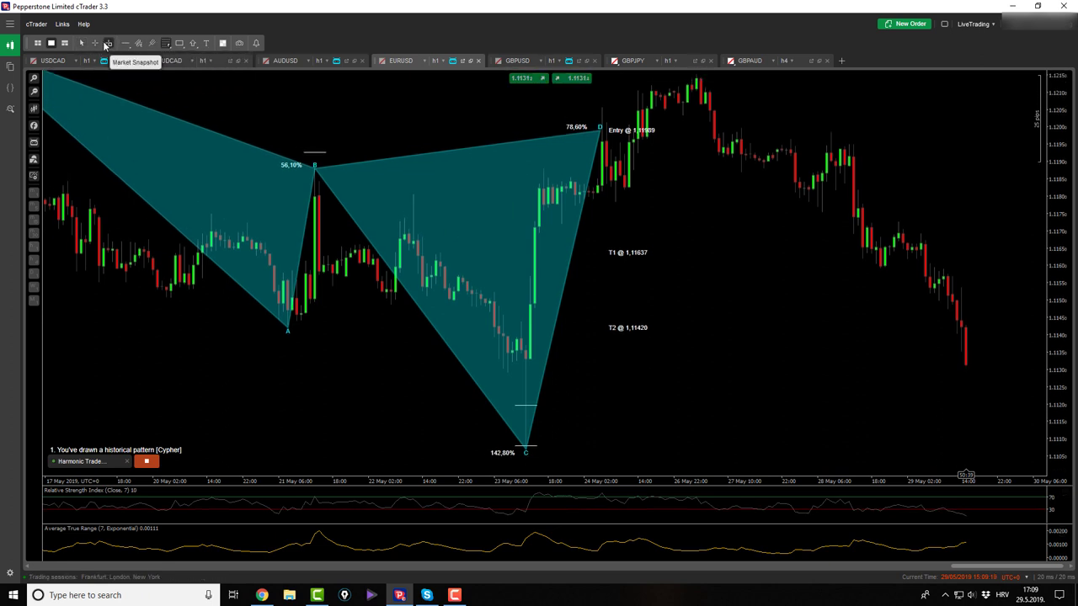
left_click(138, 43)
left_click(168, 49)
left_click(524, 453)
left_click(598, 316)
left_click_drag(598, 316, 696, 77)
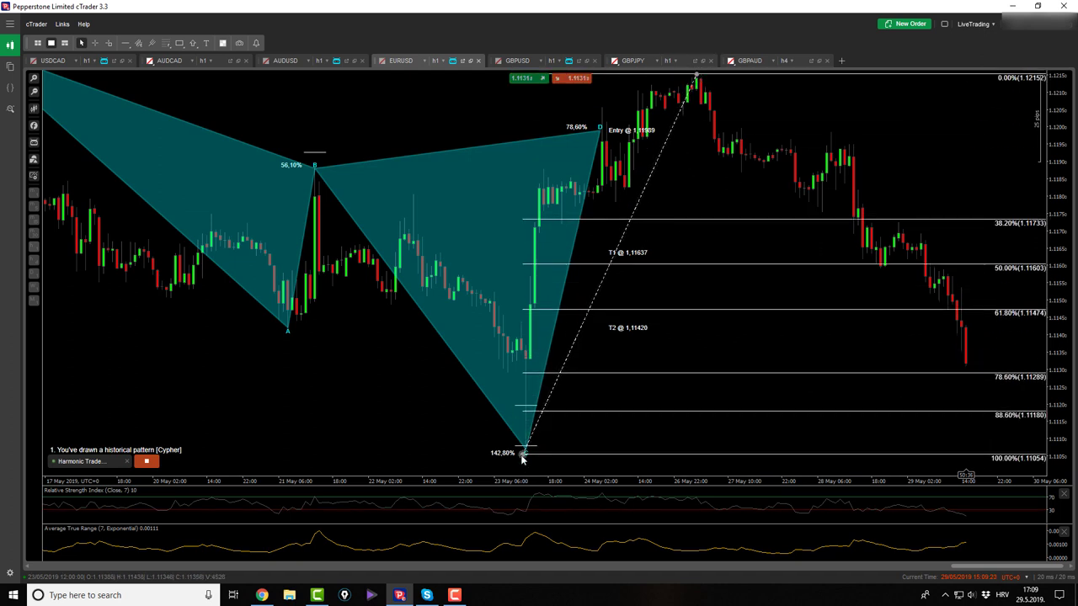
left_click_drag(524, 454, 526, 448)
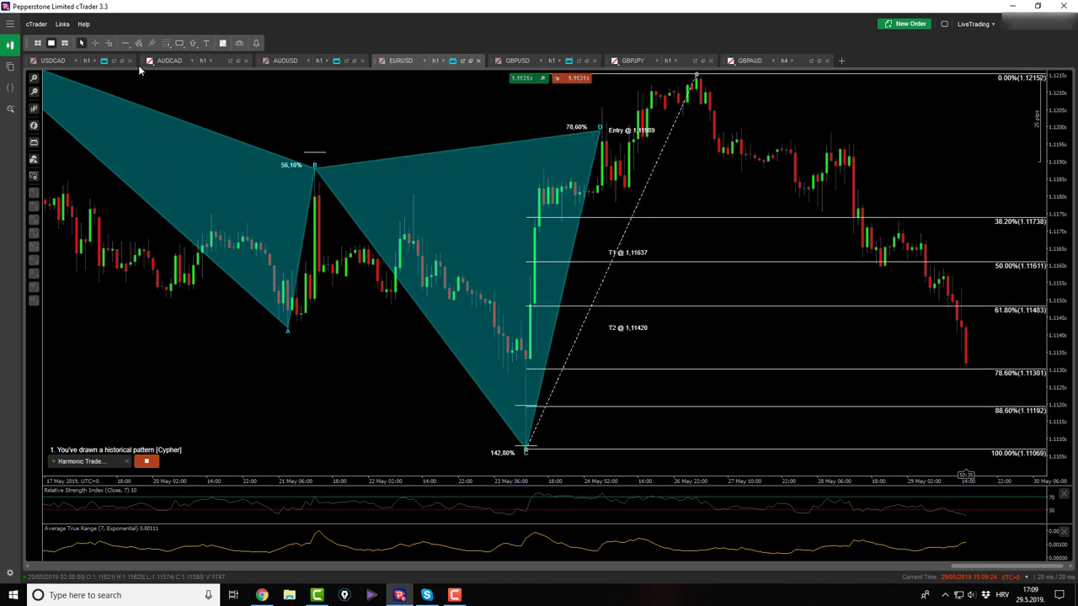
Step: Measure the EURUSD price drop from the Cypher's point D to the recent candles near the 61.80% retracement level
left_click(95, 42)
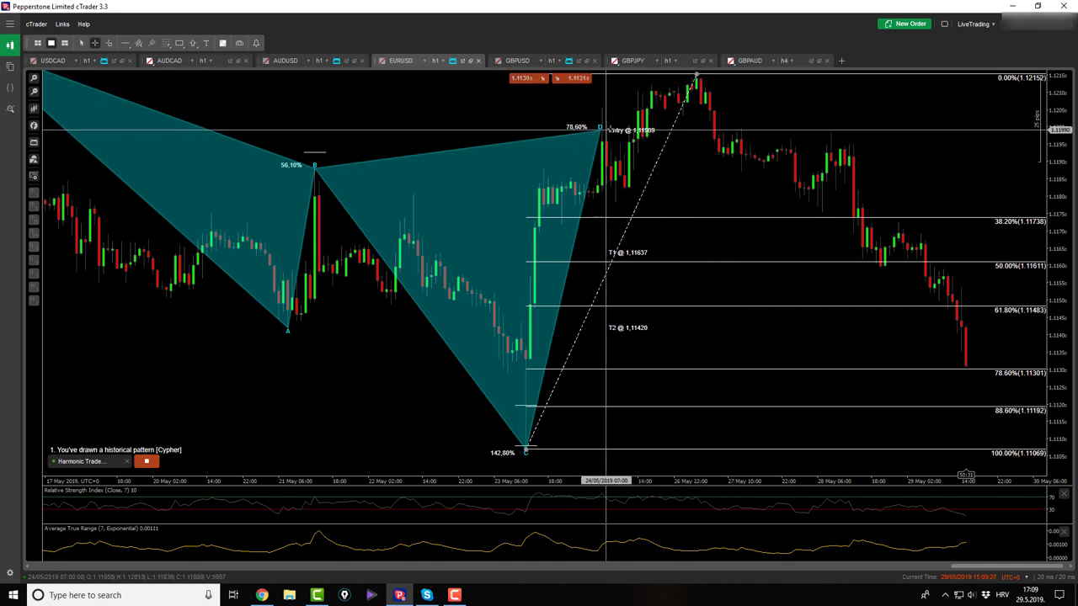
left_click_drag(613, 118, 949, 307)
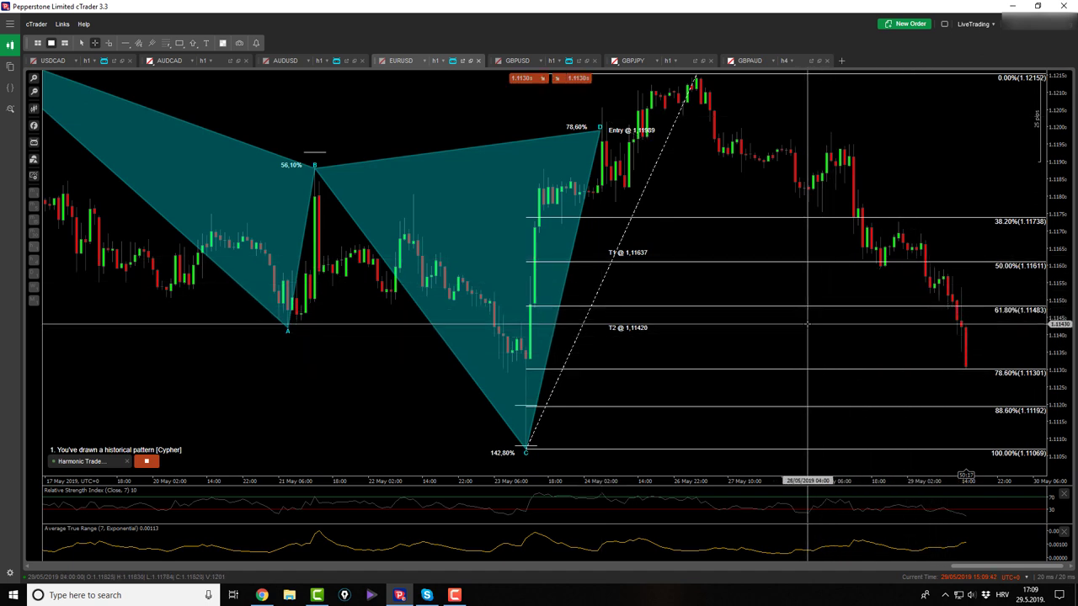
key("Escape")
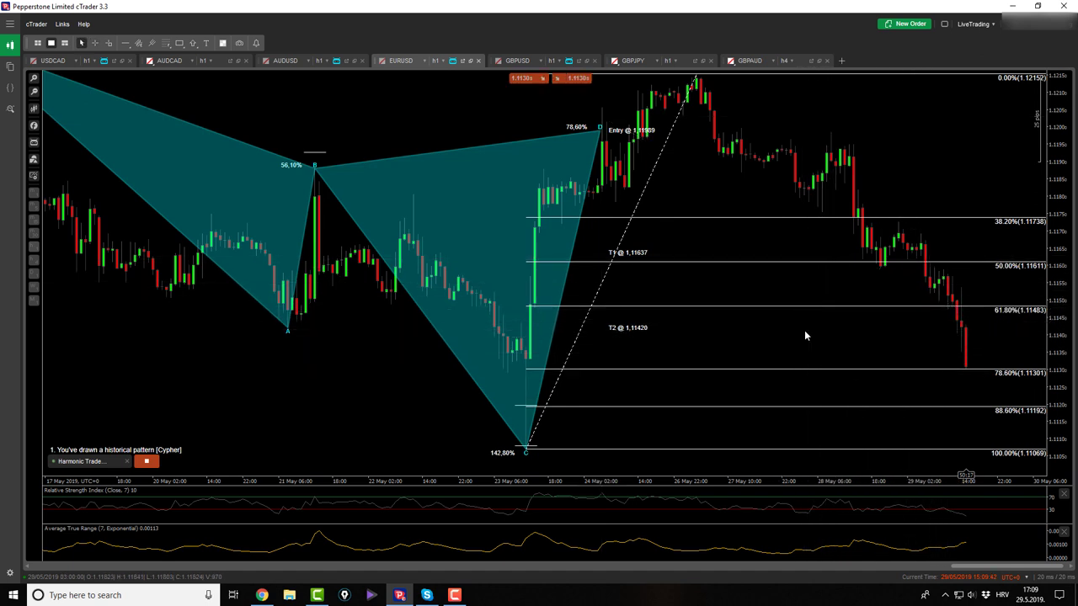
Step: Examine the GBPUSD Bat pattern's completion at point D and check the price around the open position's entry
left_click(517, 61)
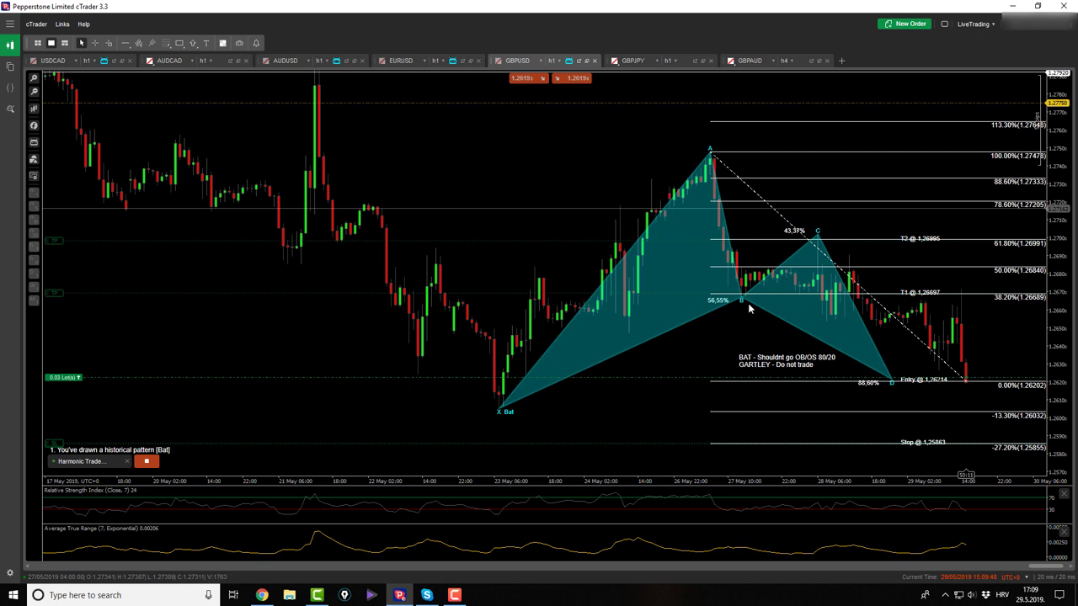
left_click(776, 392)
scroll(501, 150, "up", 2)
scroll(868, 168, "up", 2)
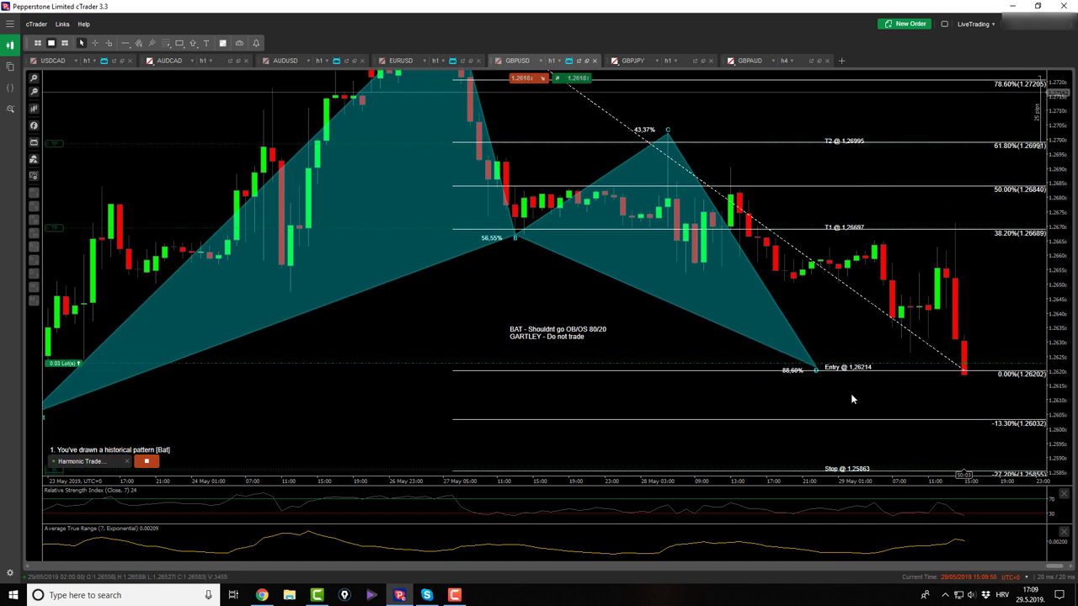
left_click(95, 43)
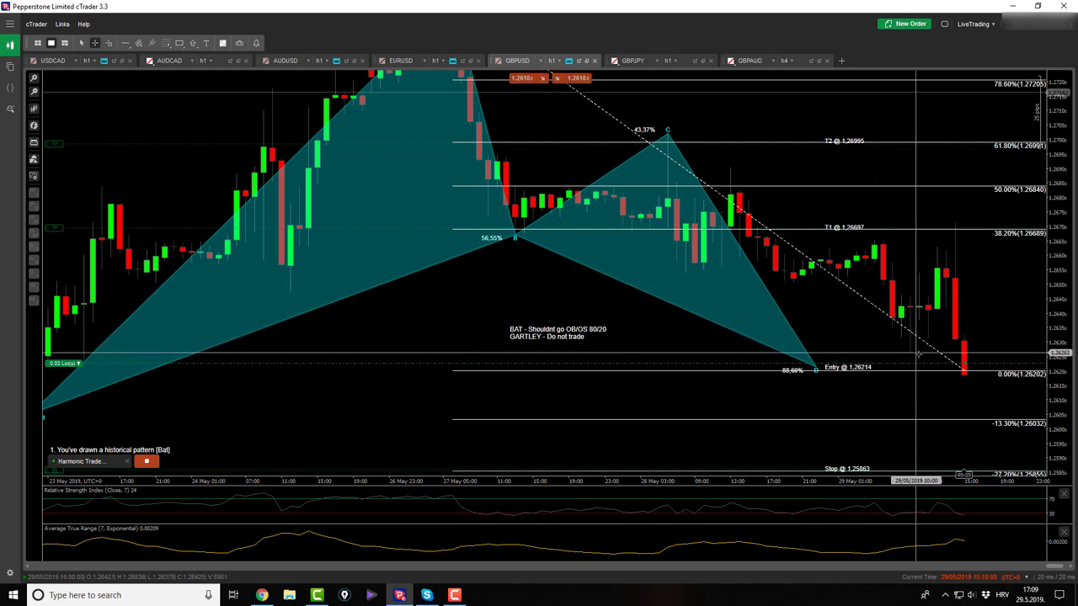
mouse_move(918, 363)
left_mouse_down()
mouse_move(918, 354)
mouse_move(917, 363)
left_mouse_up()
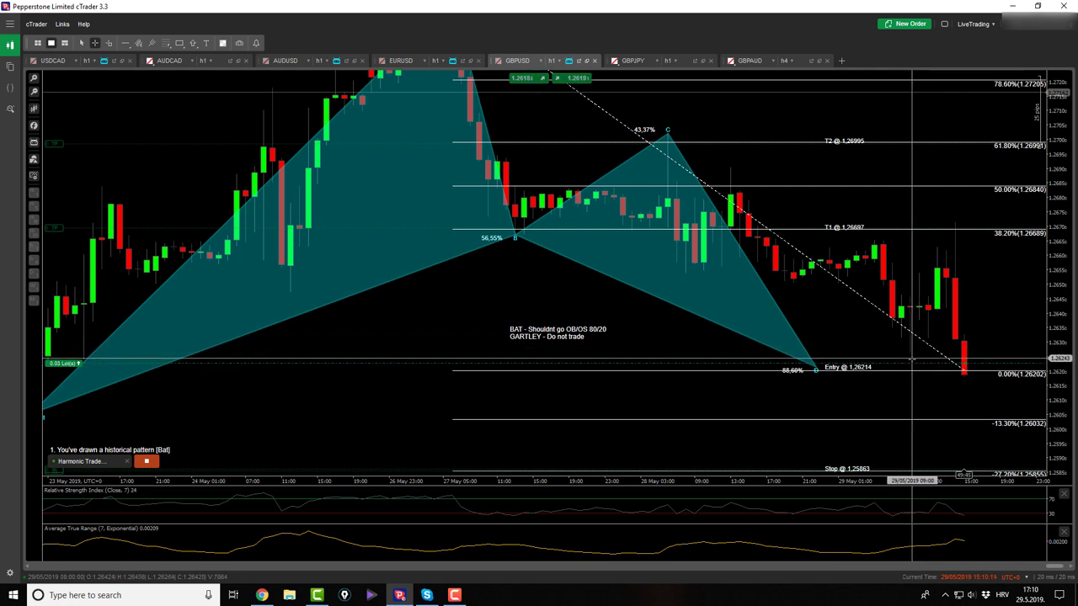
left_click(920, 364)
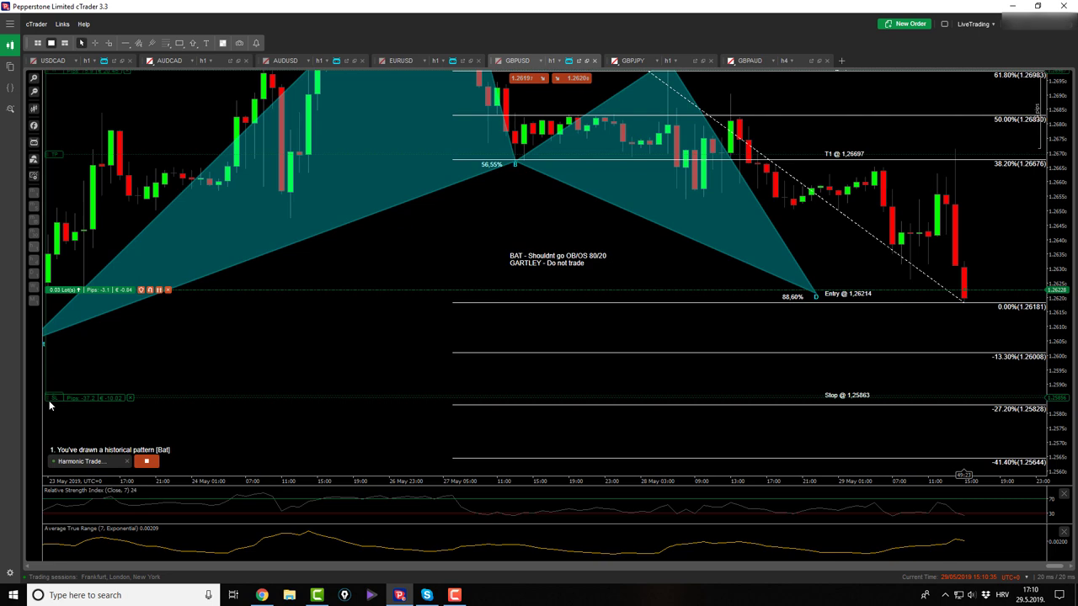
Step: Adjust the GBPUSD long position's stop loss to the Bat pattern's stop level at 1.25863 and check both take profits
left_click_drag(49, 408, 48, 398)
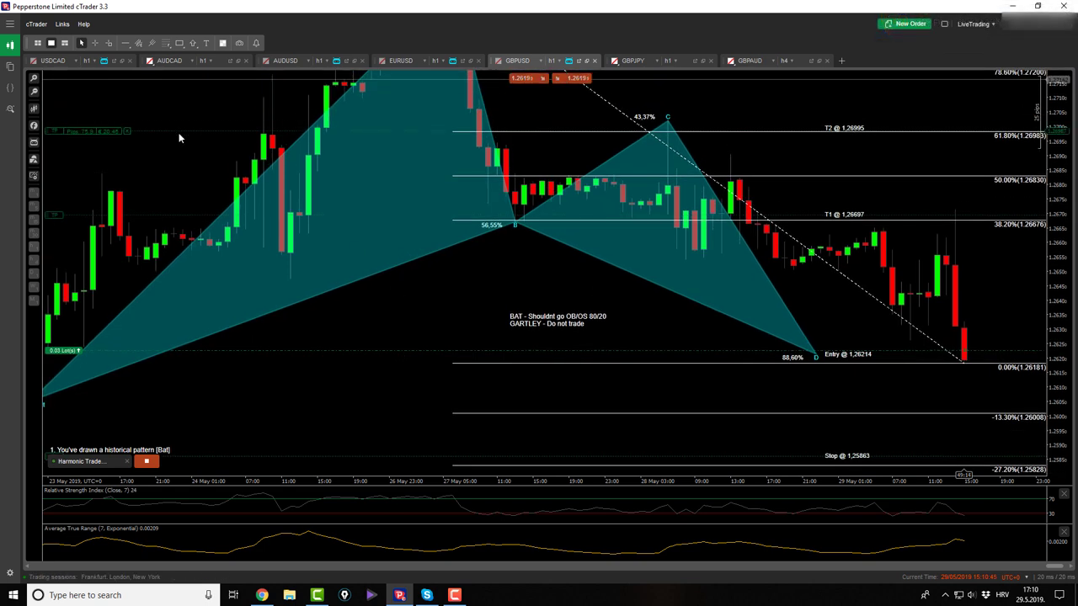
left_click_drag(181, 130, 169, 215)
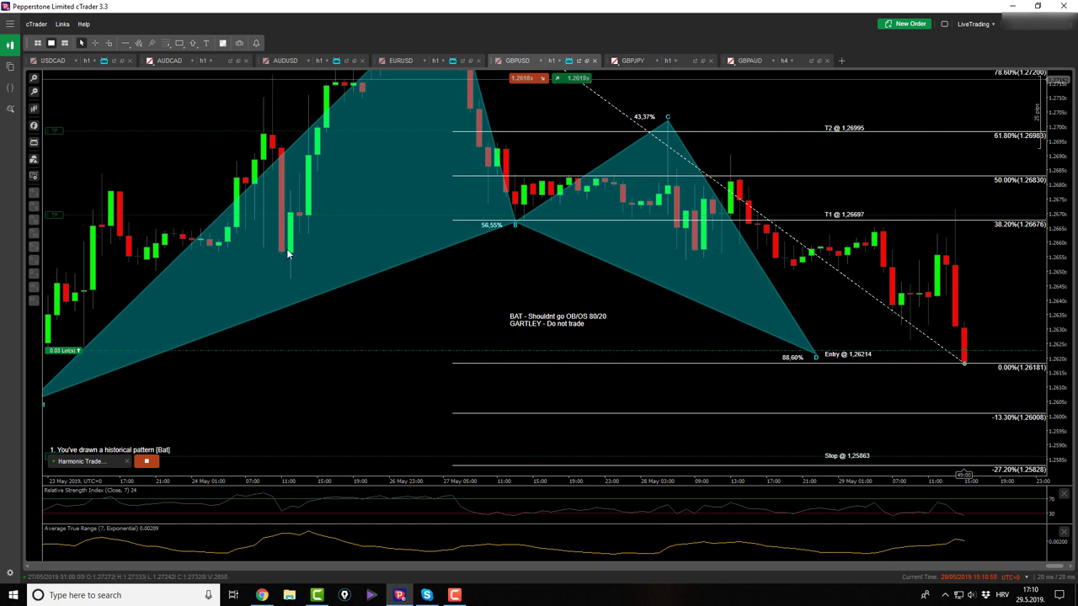
scroll(47, 99, "down", 3)
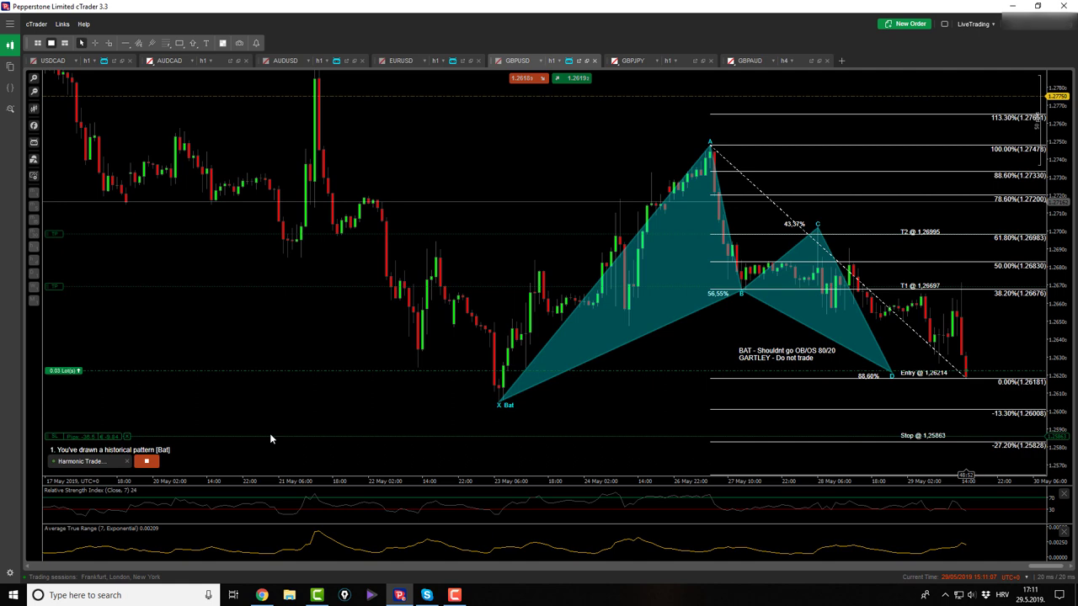
Step: Glance at EURUSD, and lower the two GBPUSD take profits to just below the 61.80% (1.26983) and 38.20% (1.26676) retracements
left_click(401, 61)
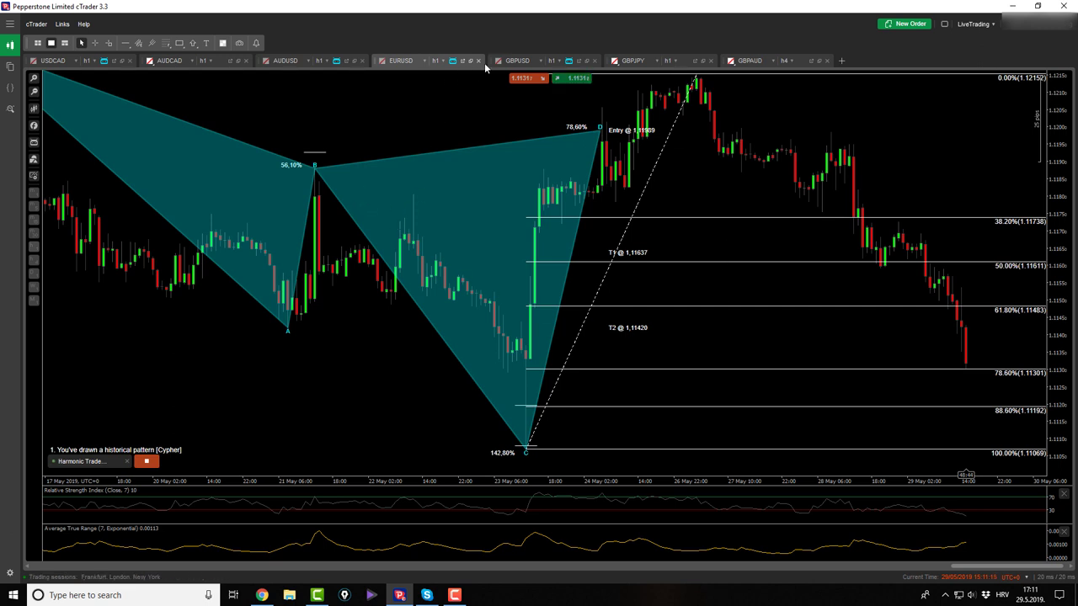
left_click(516, 61)
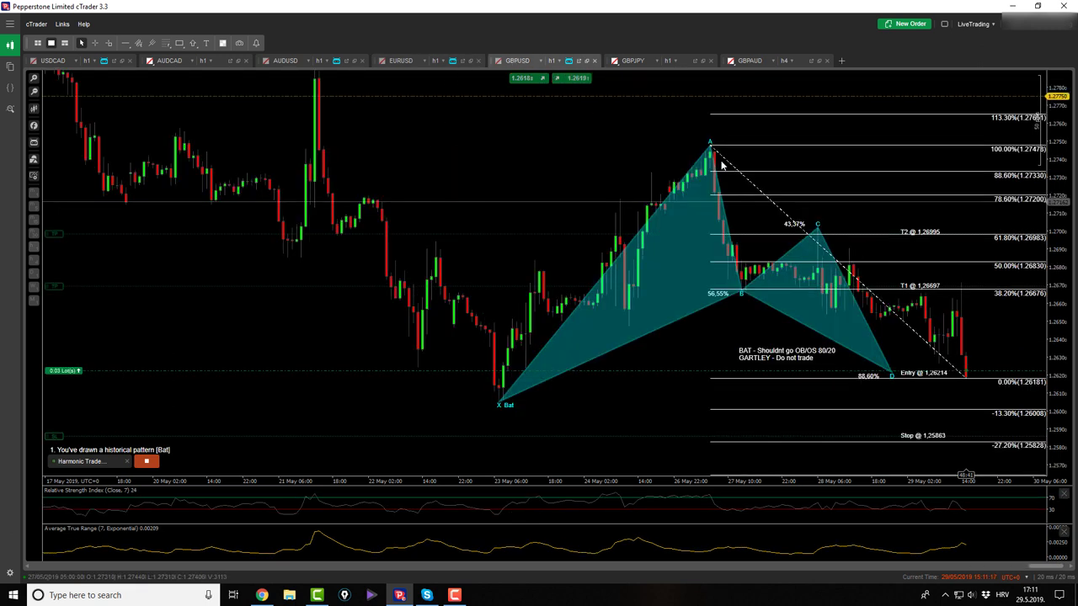
mouse_move(52, 241)
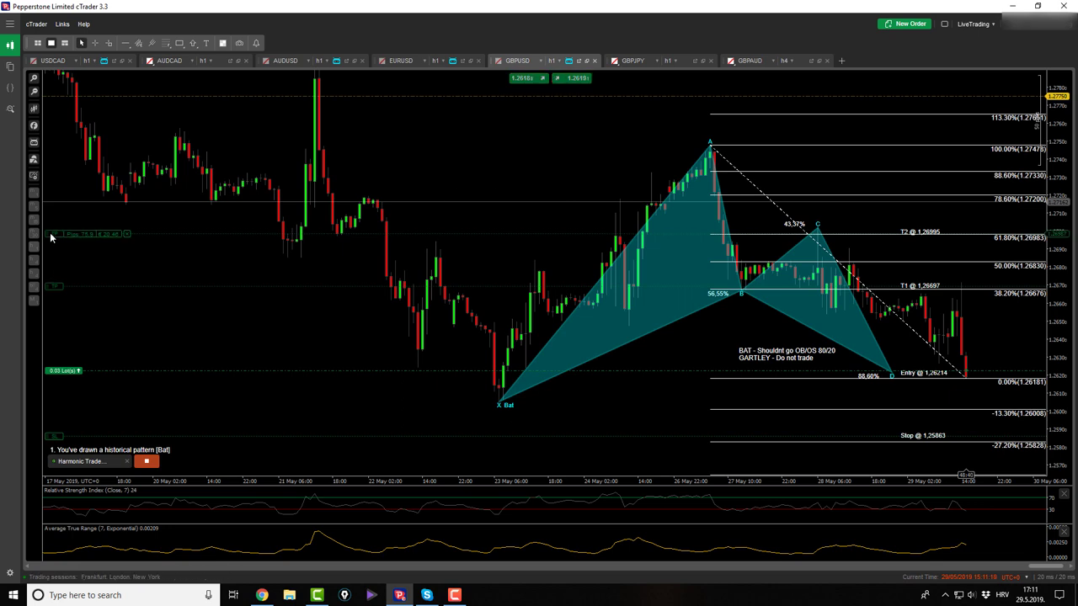
left_click_drag(52, 239, 53, 235)
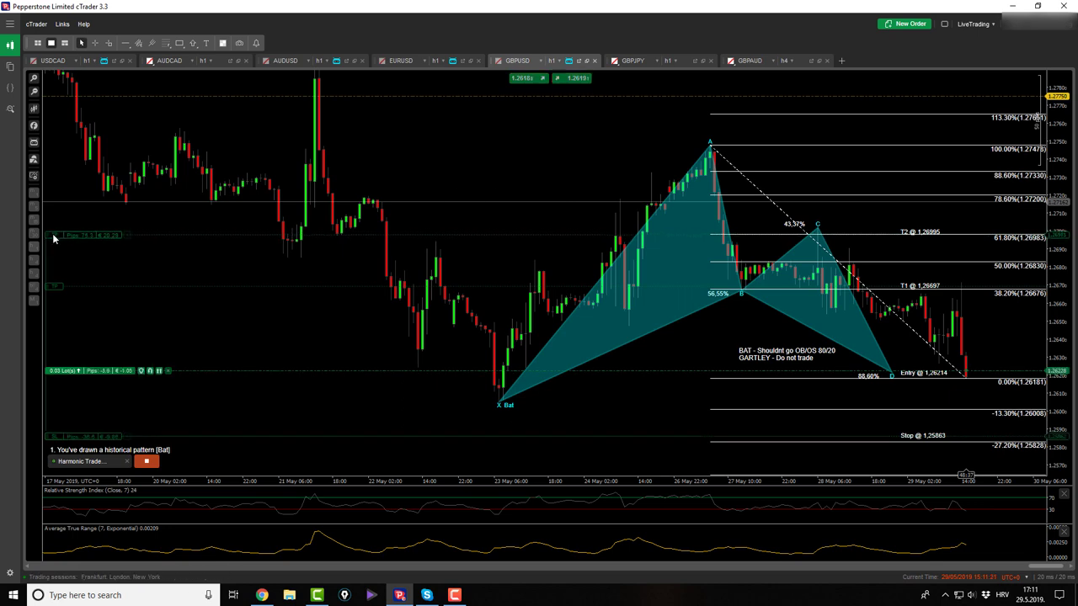
mouse_move(52, 287)
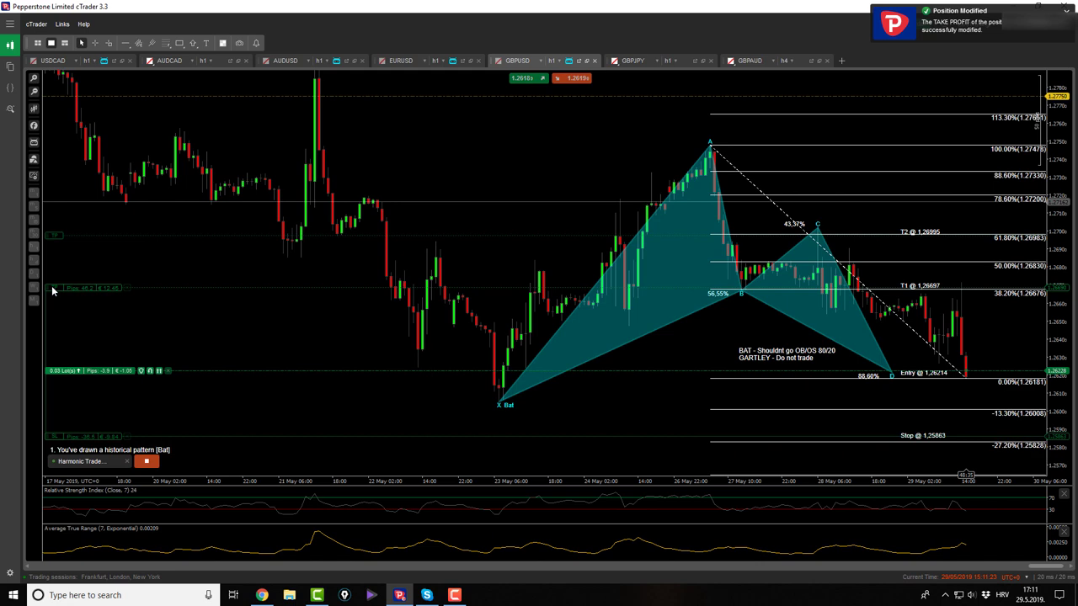
left_click_drag(52, 287, 52, 290)
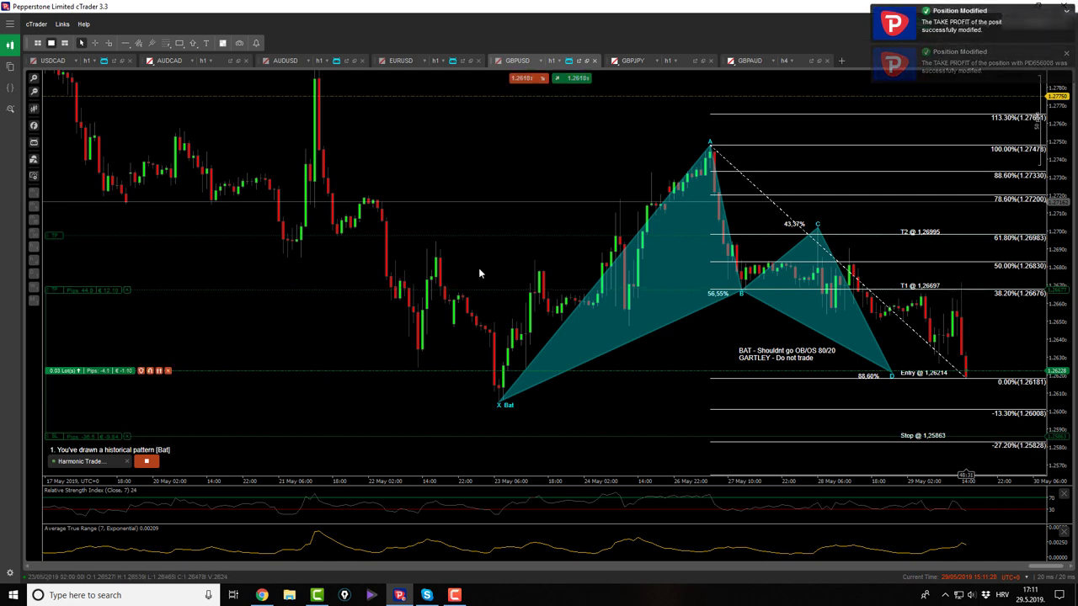
Step: Add the Harmonic Trader robot to the GBPJPY h1 chart with its default parameters and start it
left_click(632, 61)
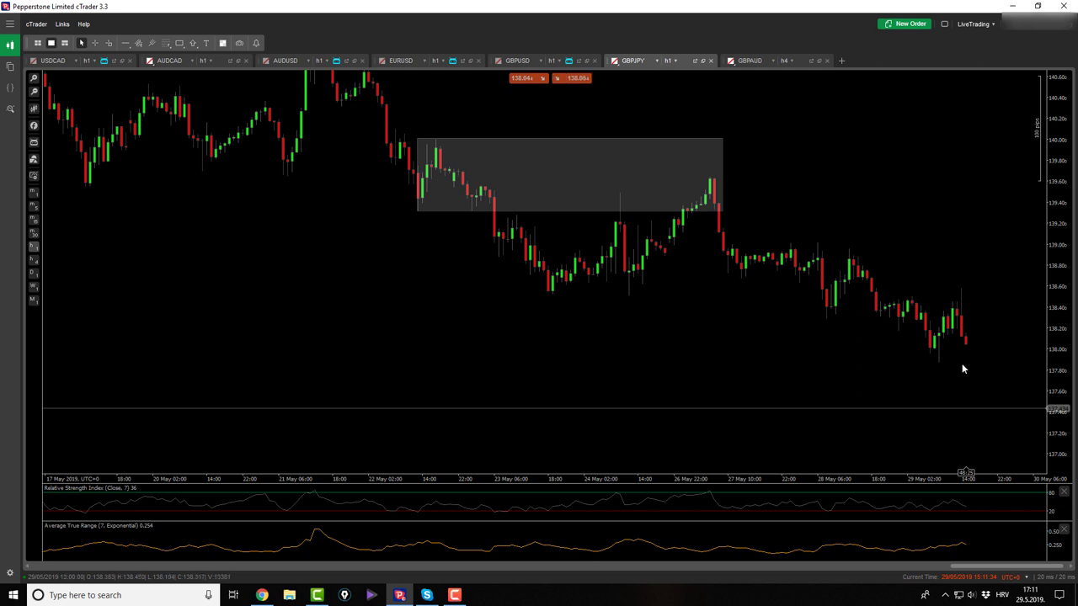
left_click(34, 142)
left_click(72, 158)
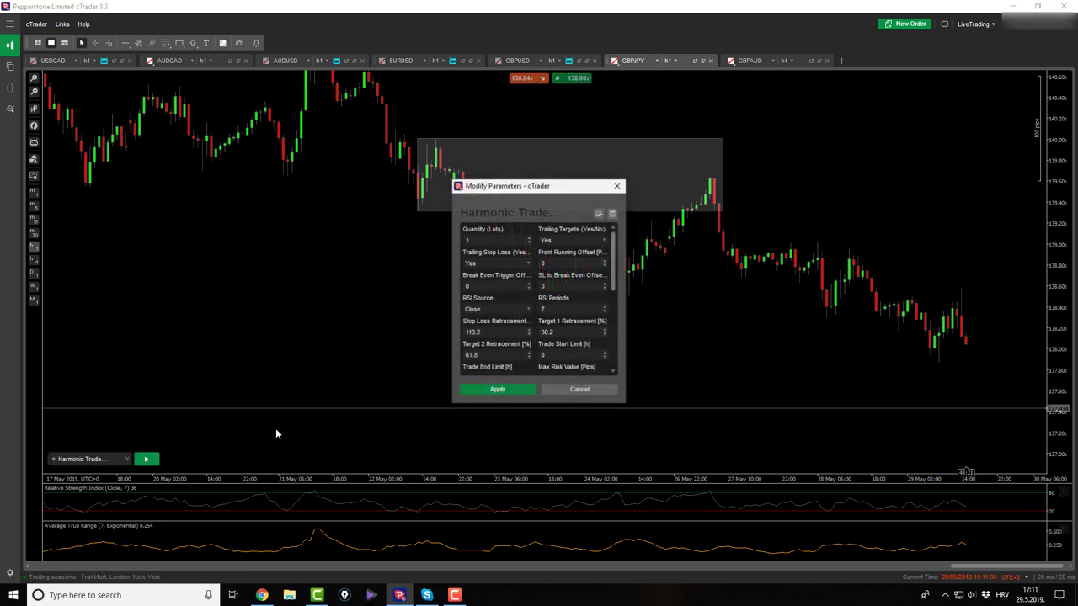
left_click(496, 390)
left_click(145, 459)
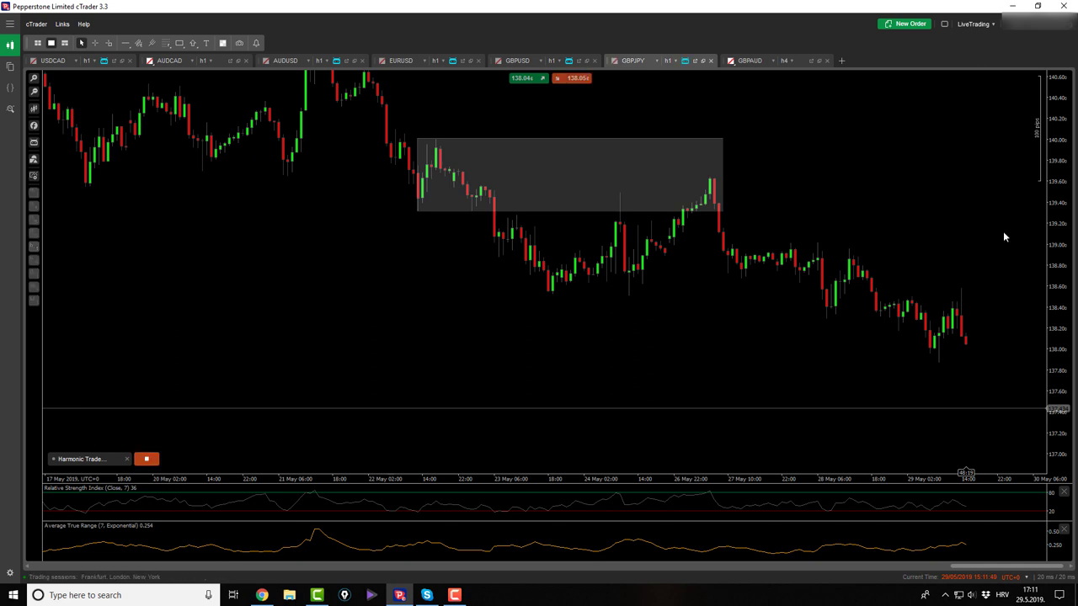
Step: Try a small Cypher pattern on GBPJPY from the 28 May swing high through the latest low, and clear it by stopping the robot
left_click(848, 225)
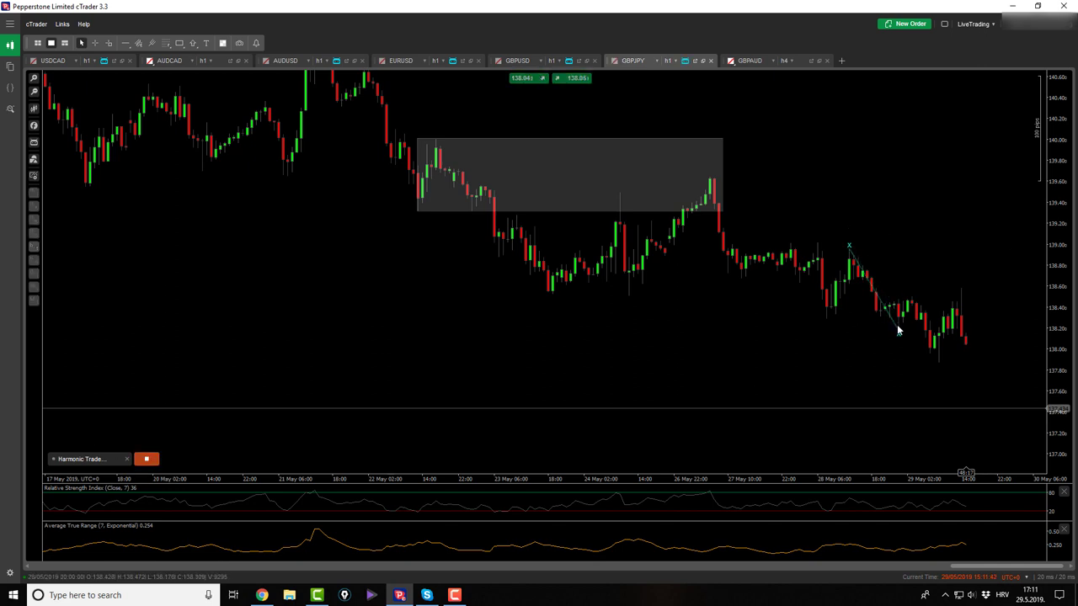
left_click(897, 324)
left_click(909, 294)
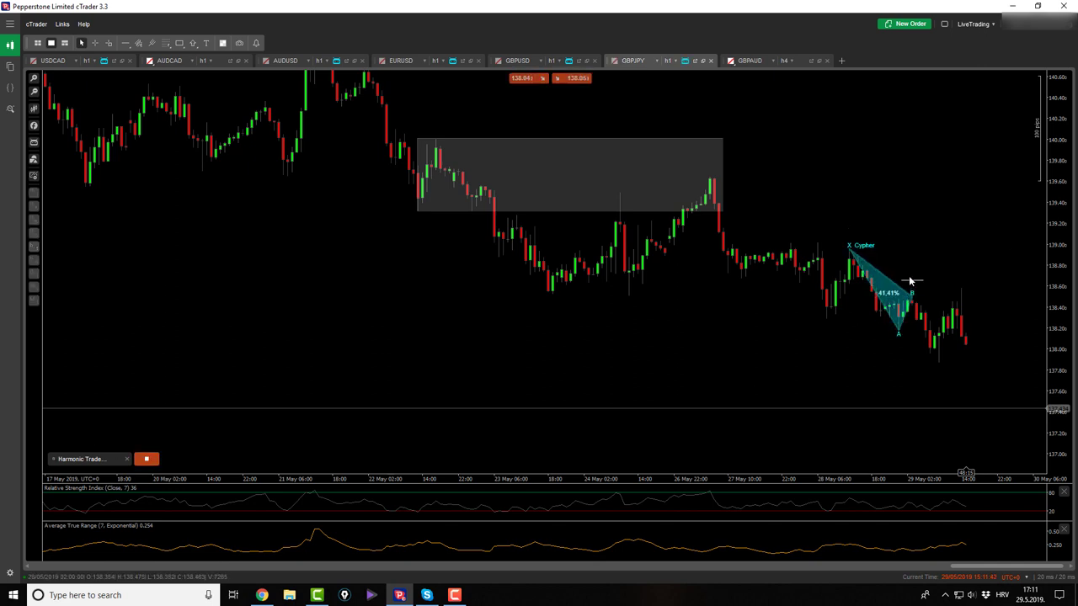
left_click(940, 363)
left_click(961, 270)
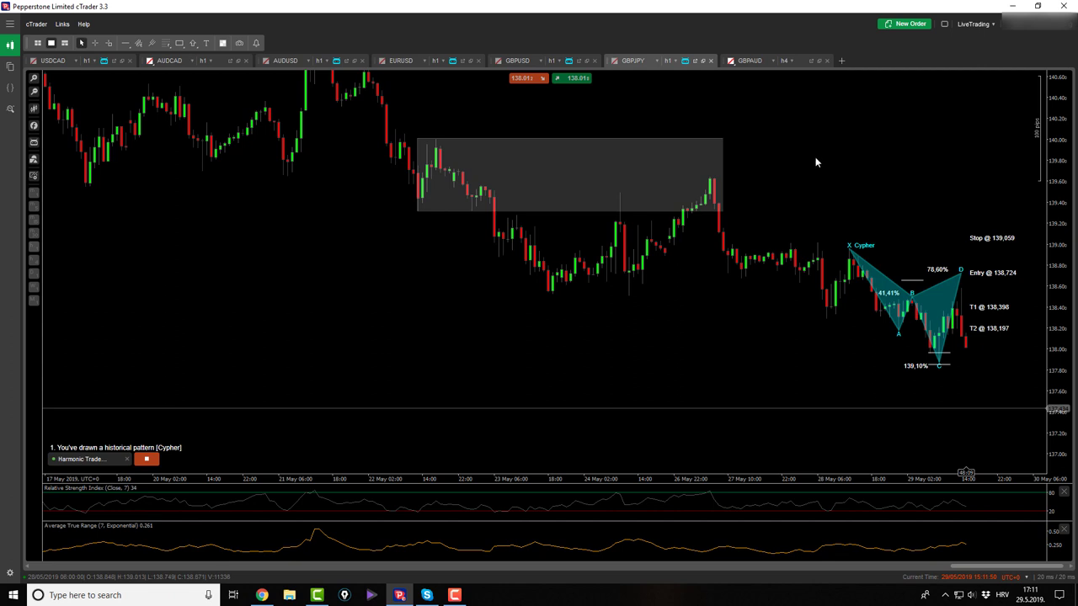
left_click_drag(815, 160, 814, 204)
left_click(146, 459)
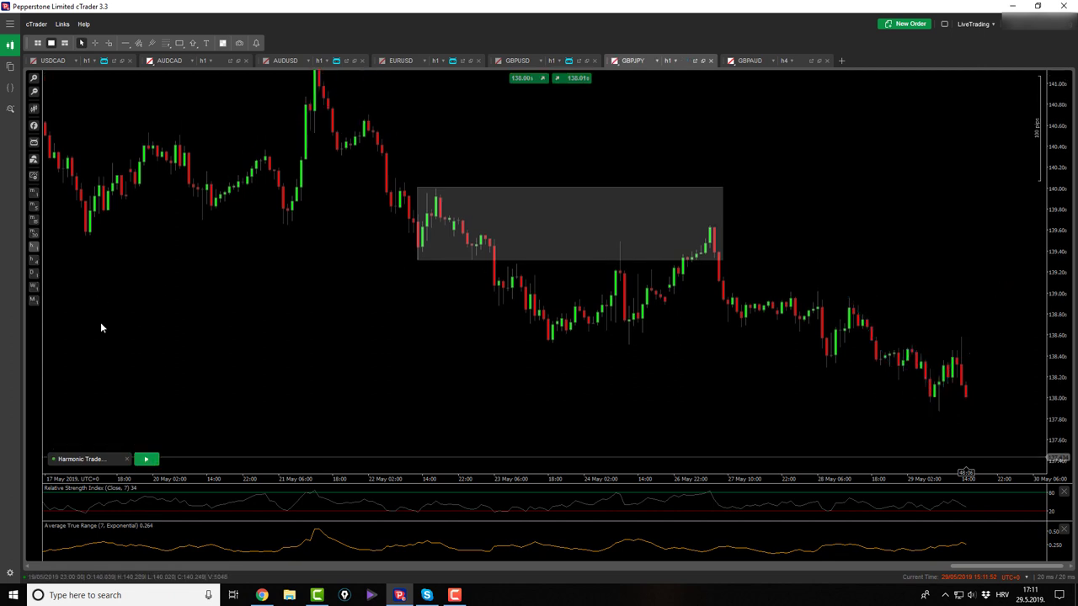
Step: Move the BAT, GARTLEY and CYPHER rules note fully into view on the GBPJPY daily chart, and return to h1
left_click(34, 277)
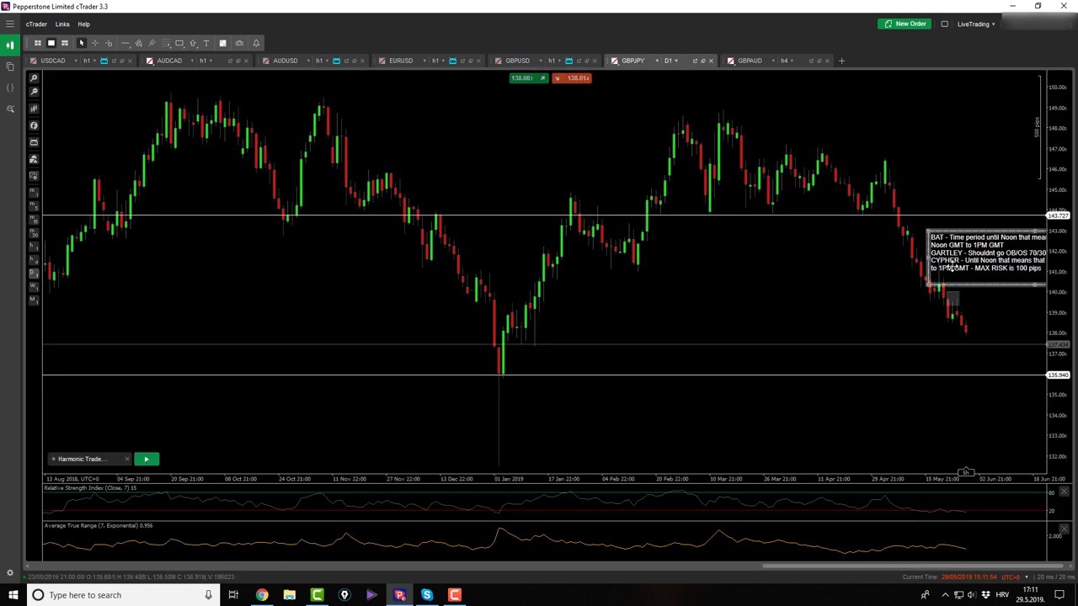
left_click_drag(951, 266, 965, 318)
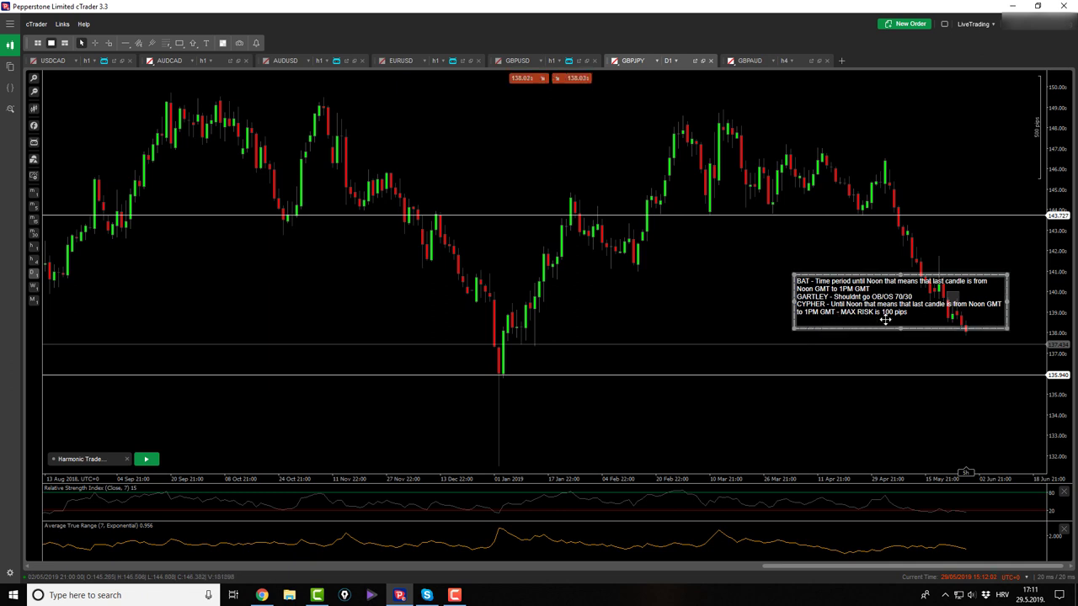
left_click(34, 248)
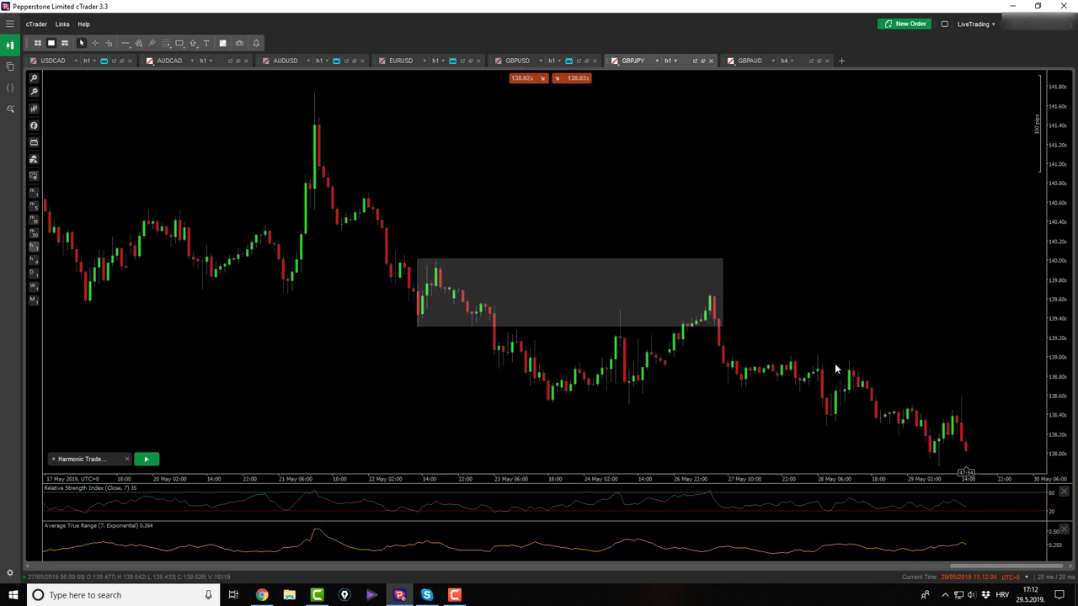
Step: Restart the robot and draw a larger Cypher pattern on GBPJPY from the high inside the grey zone, with C at the latest low
left_click_drag(836, 369, 842, 245)
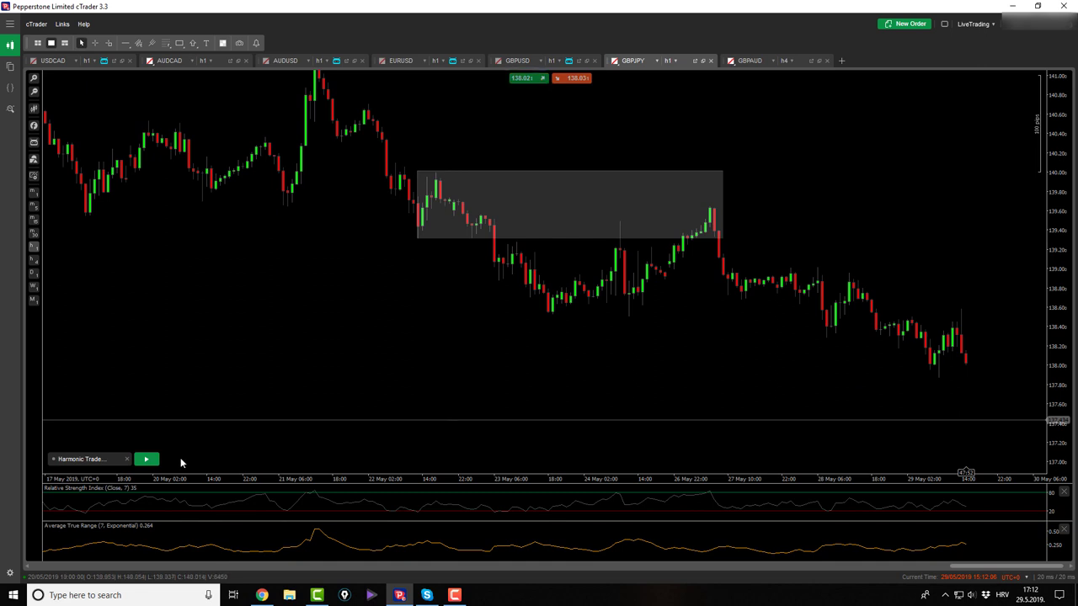
left_click(146, 459)
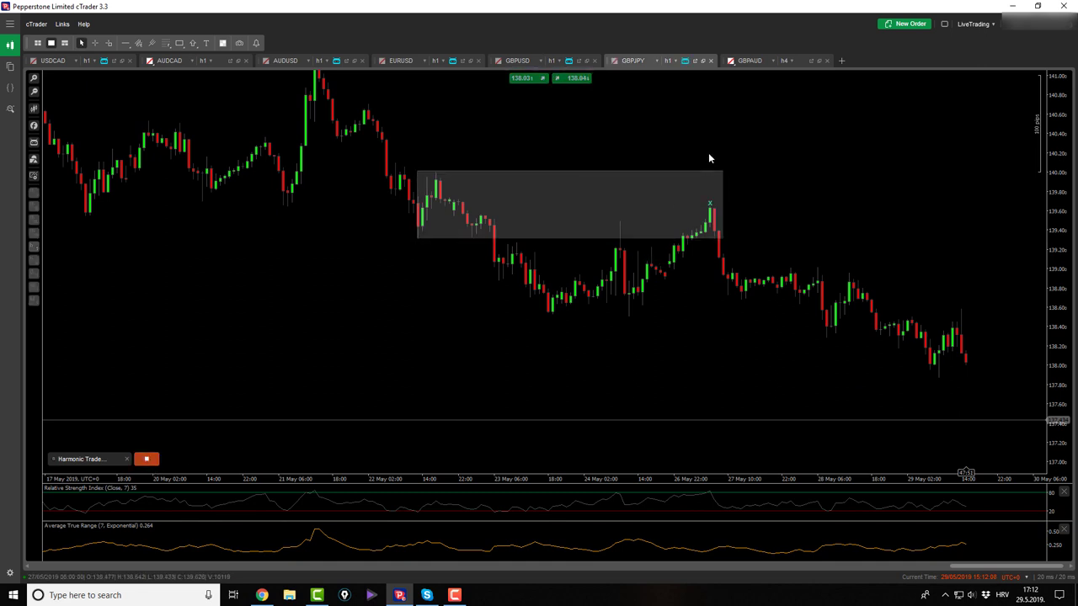
left_click(822, 381)
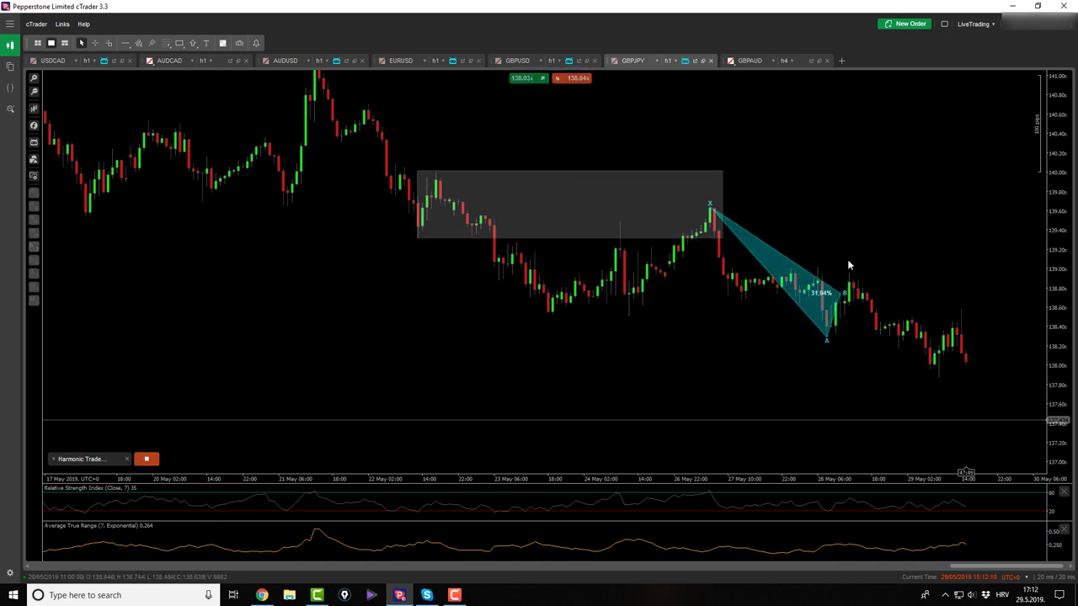
left_click(849, 266)
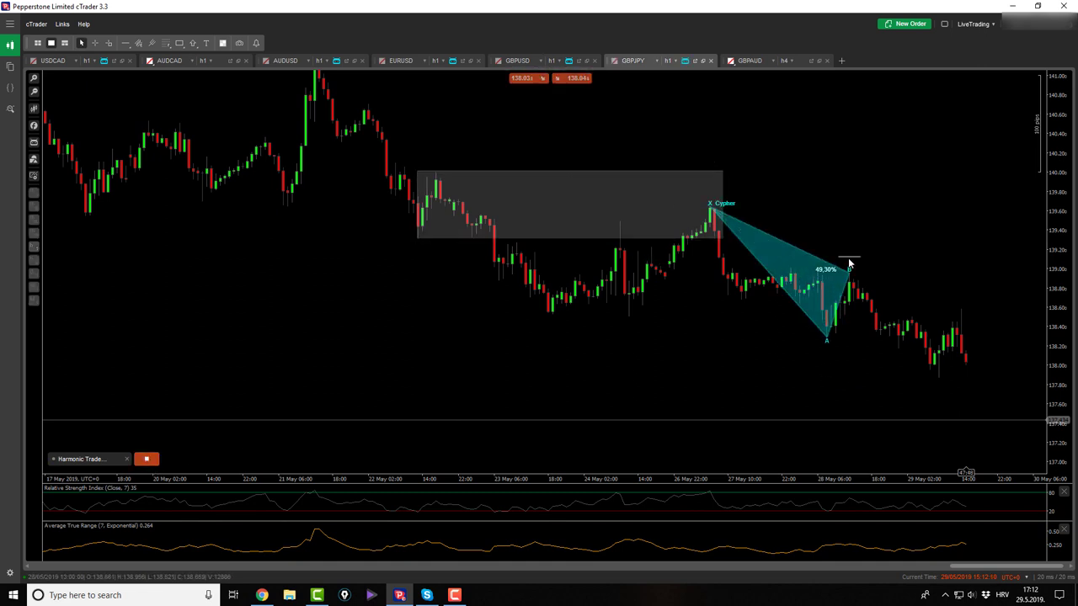
left_click(935, 397)
left_click(958, 199)
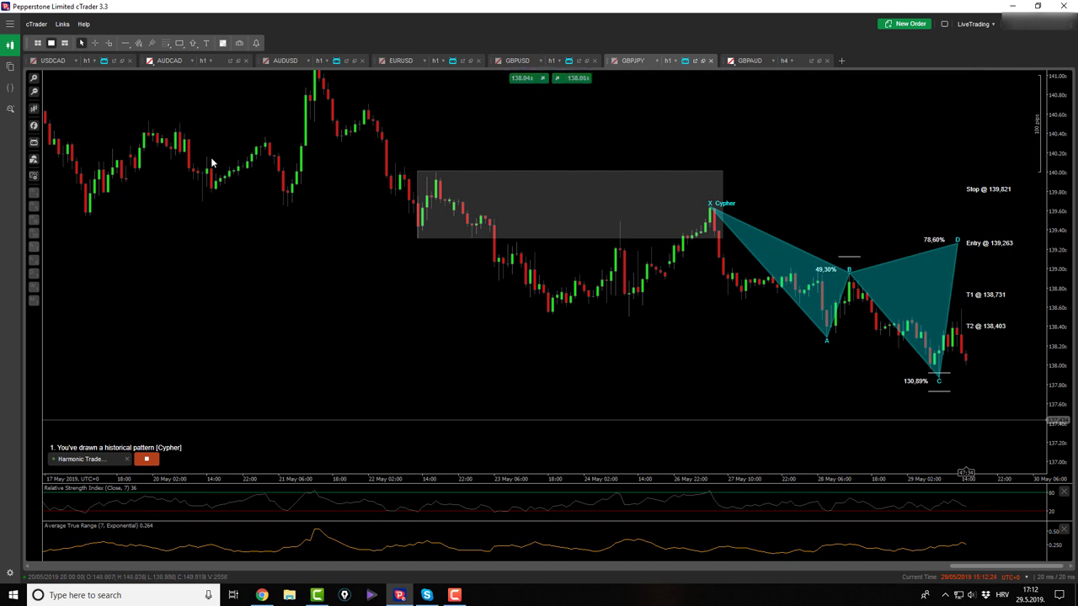
Step: Check the USDCAD Bat pattern against the latest candles and remove it by stopping the Harmonic Trader robot
left_click(52, 60)
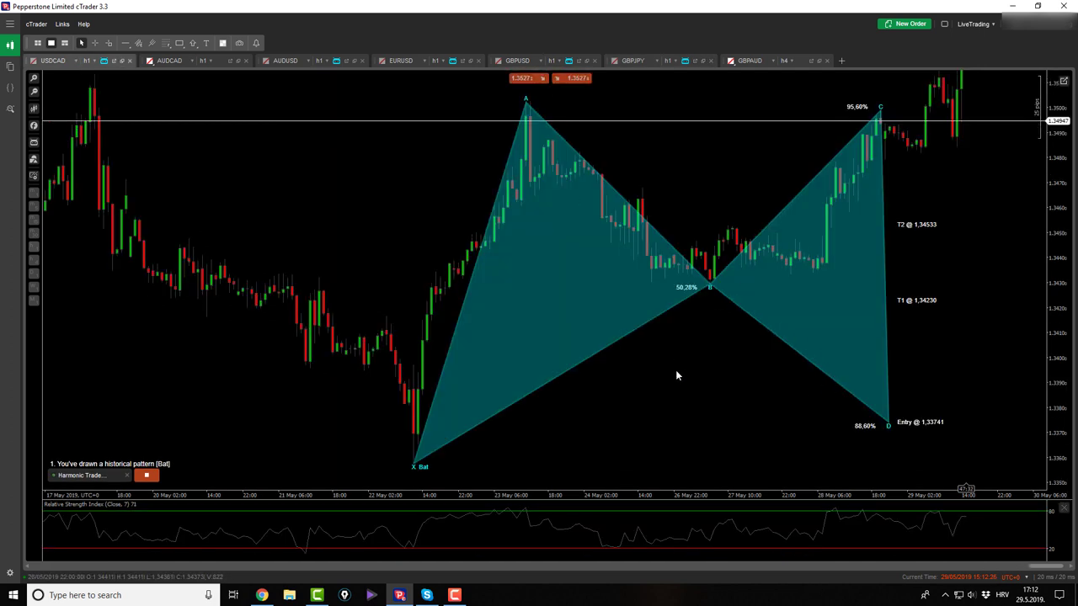
scroll(677, 376, "down", 2)
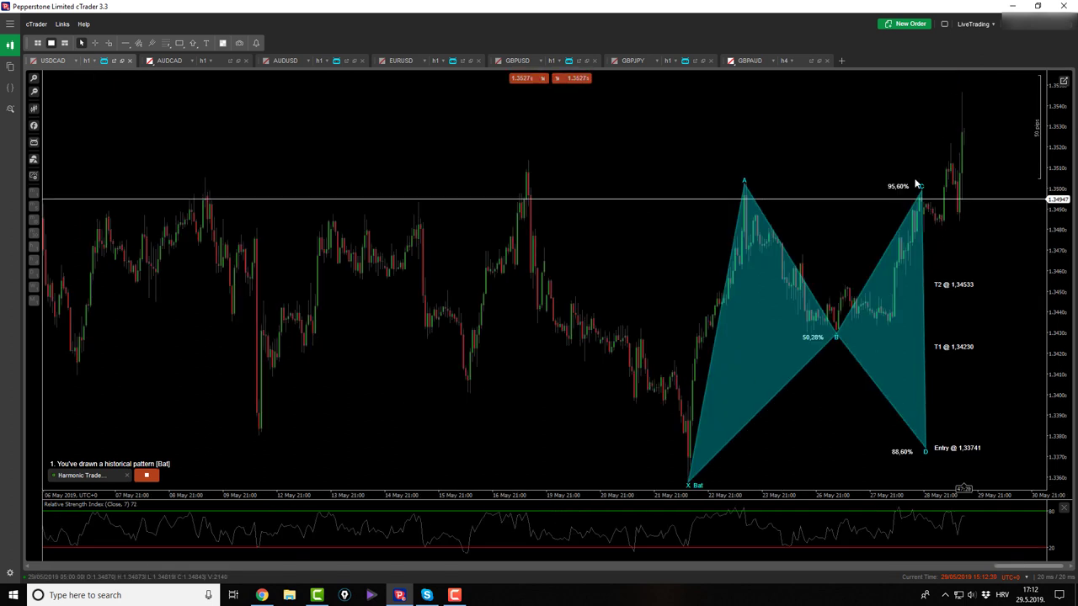
left_click(146, 475)
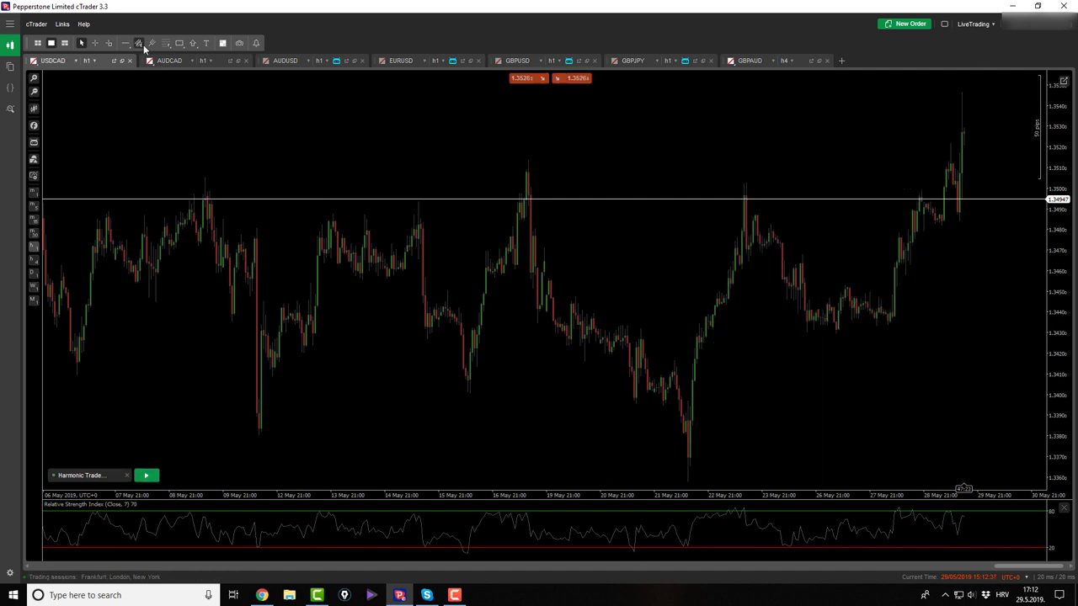
Step: Review the AUDCAD, AUDUSD, EURUSD, GBPUSD, GBPJPY and GBPAUD charts in turn, and return to GBPUSD
left_click(174, 59)
left_click(286, 60)
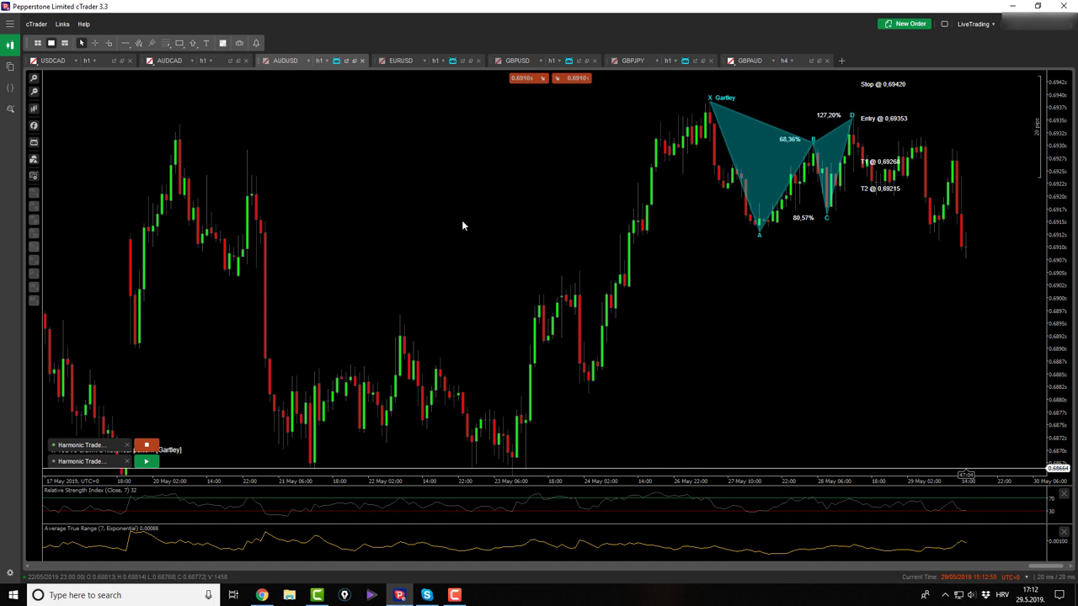
left_click(403, 61)
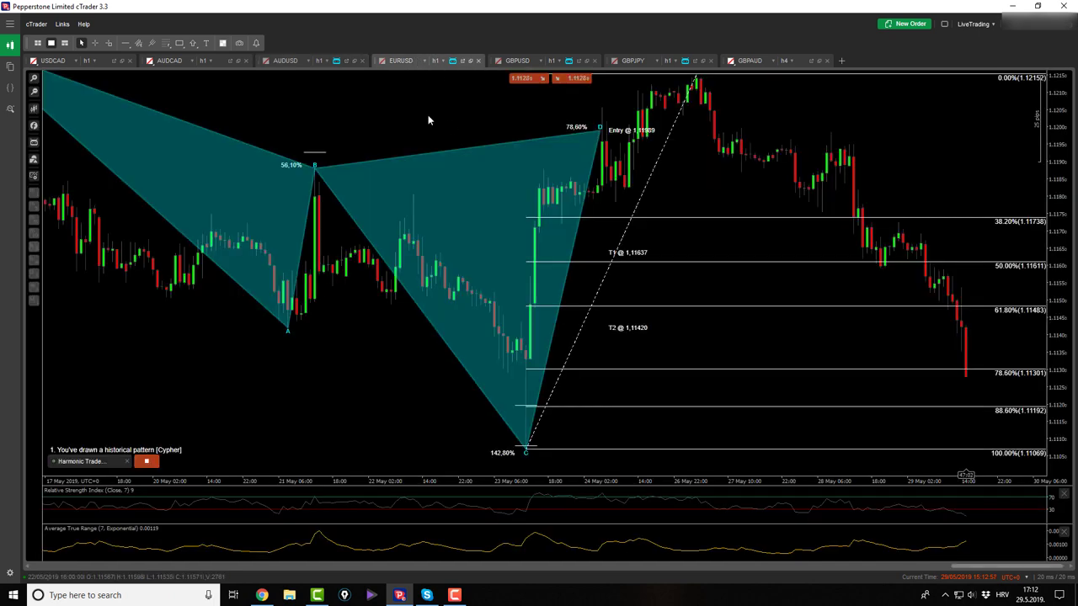
left_click(517, 61)
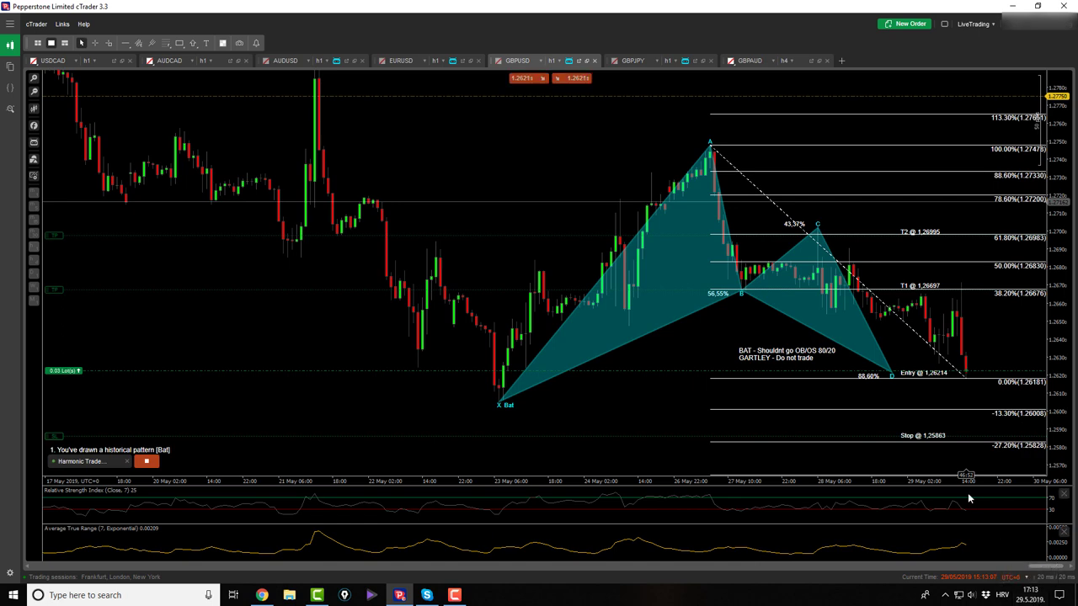
left_click(640, 62)
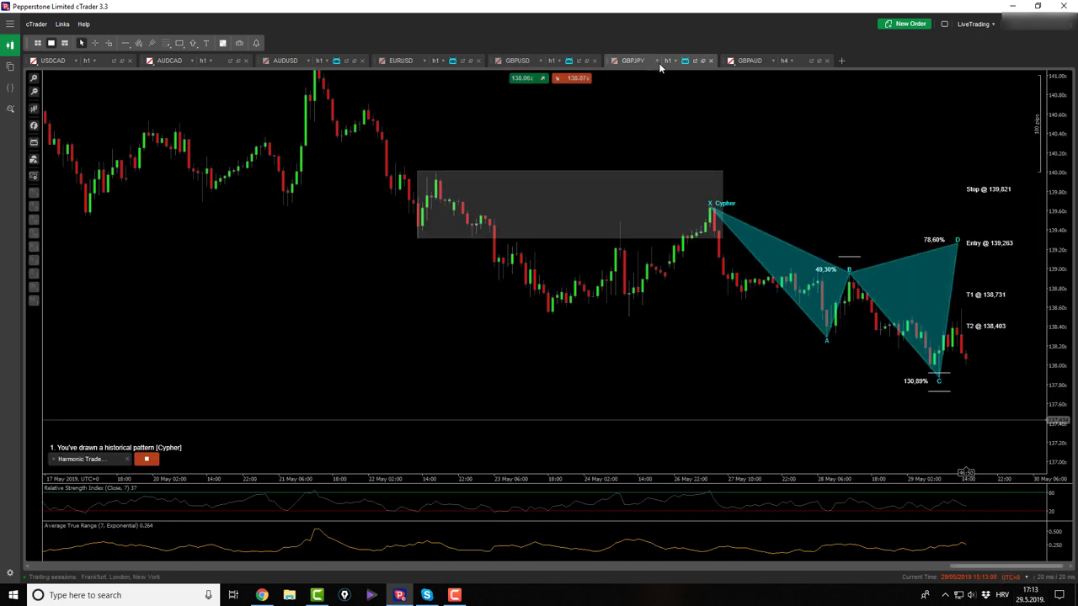
left_click(754, 62)
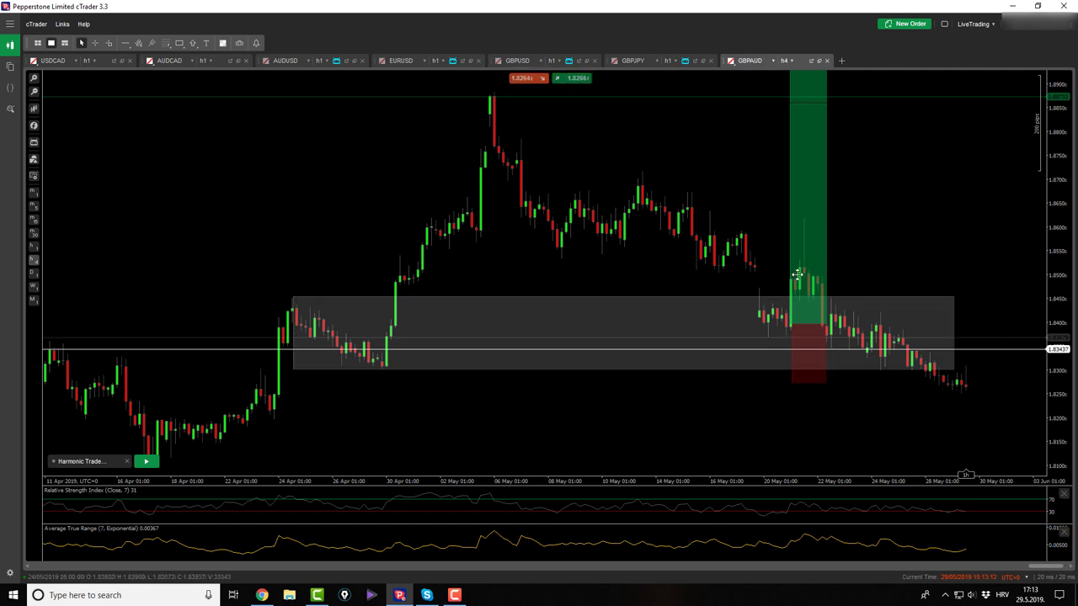
left_click(517, 61)
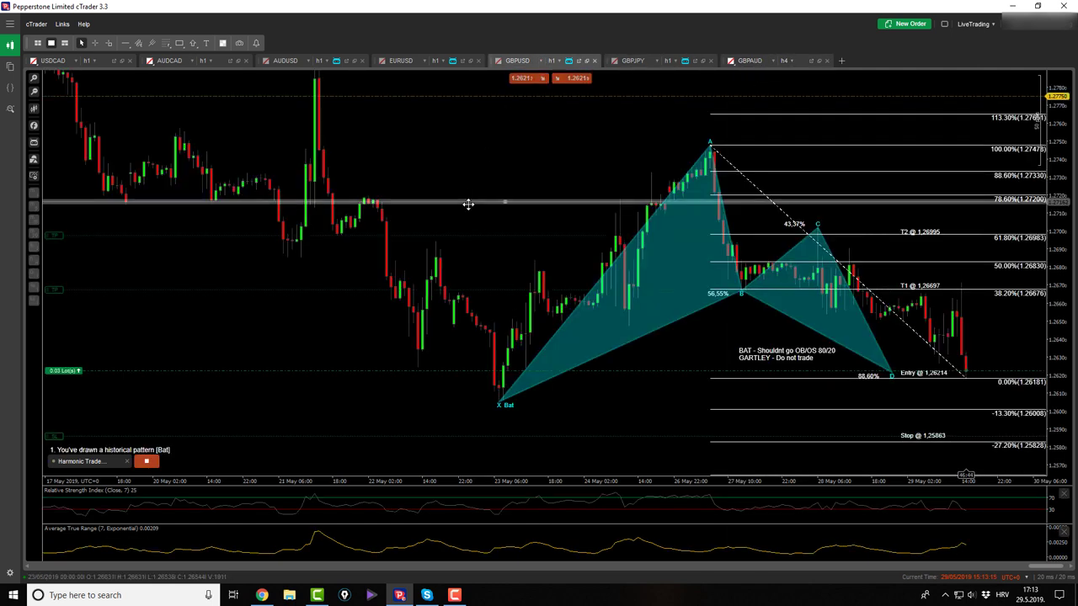